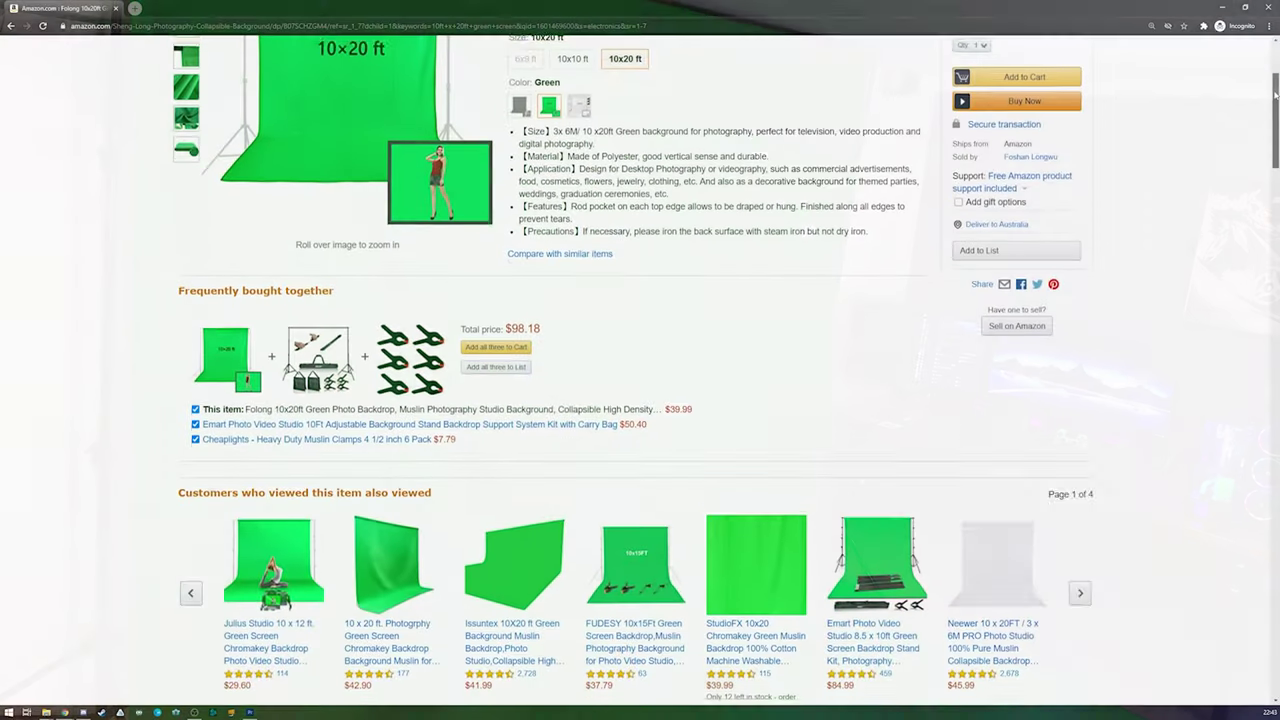
Step: Examine the product images of the 10x20 ft green photo backdrop and the Stalwart interlocking foam floor tiles
scroll(1272, 60, "up", 5)
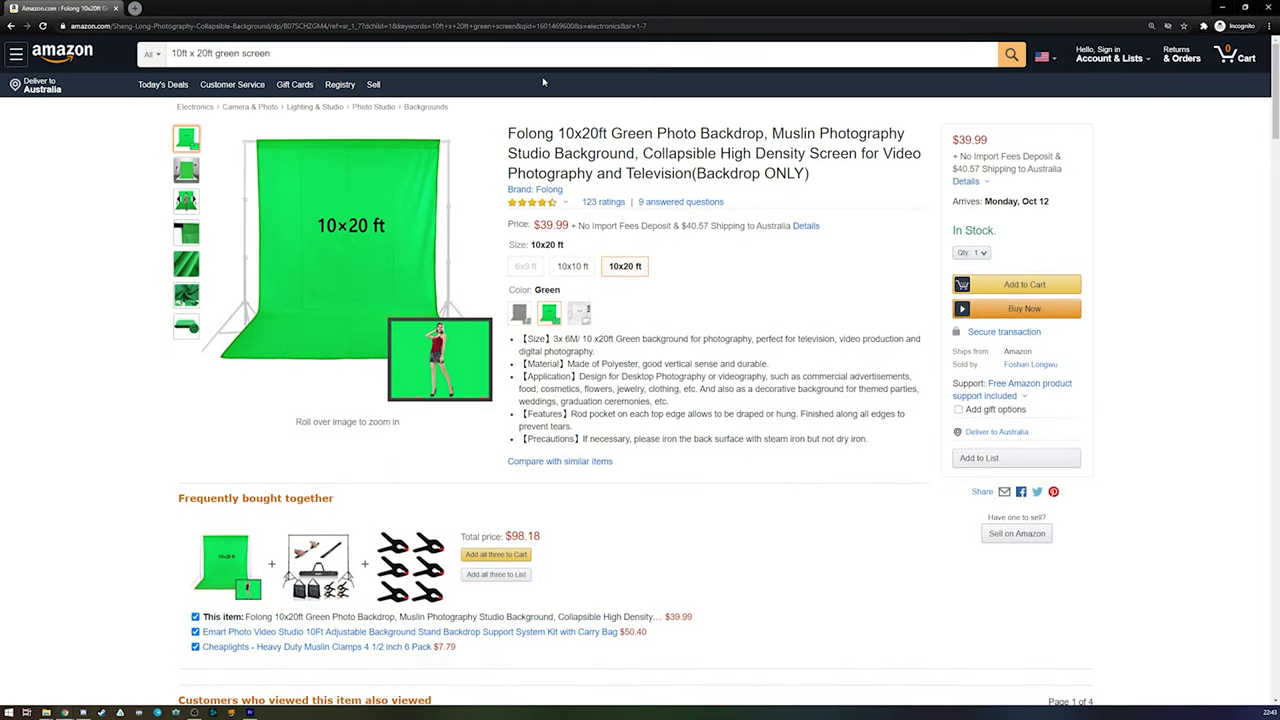
mouse_move(186, 201)
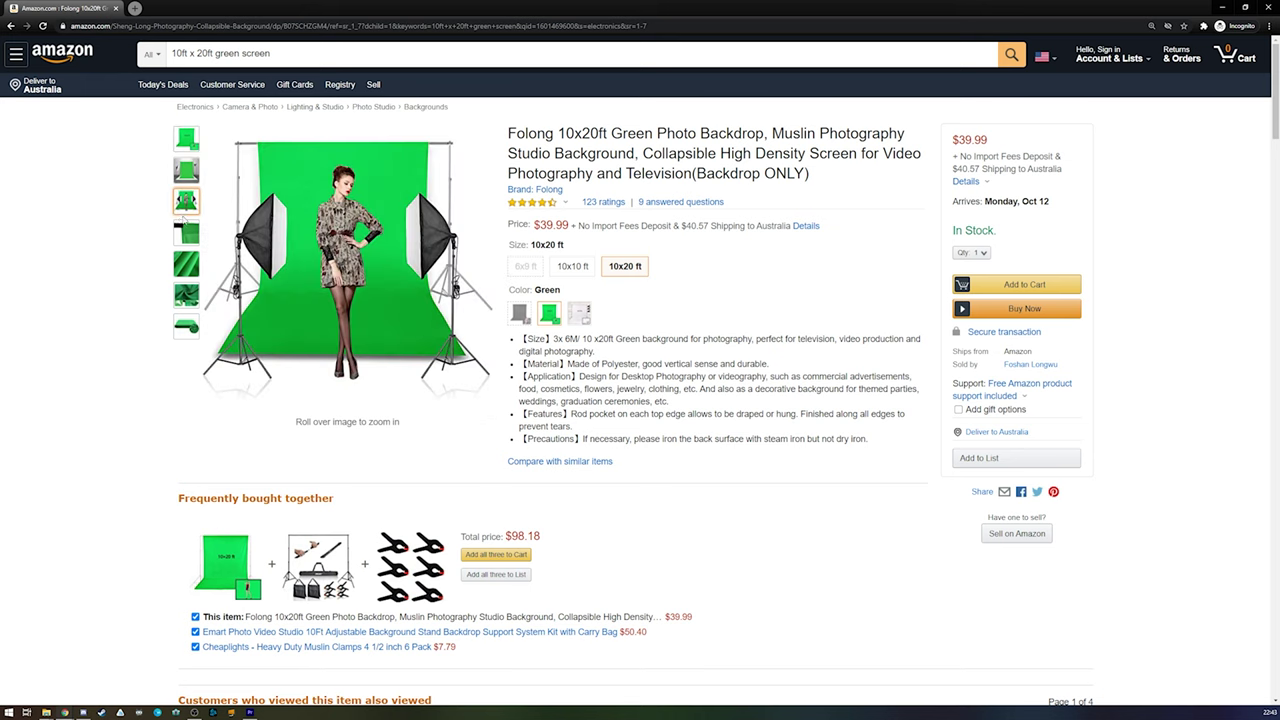
mouse_move(191, 231)
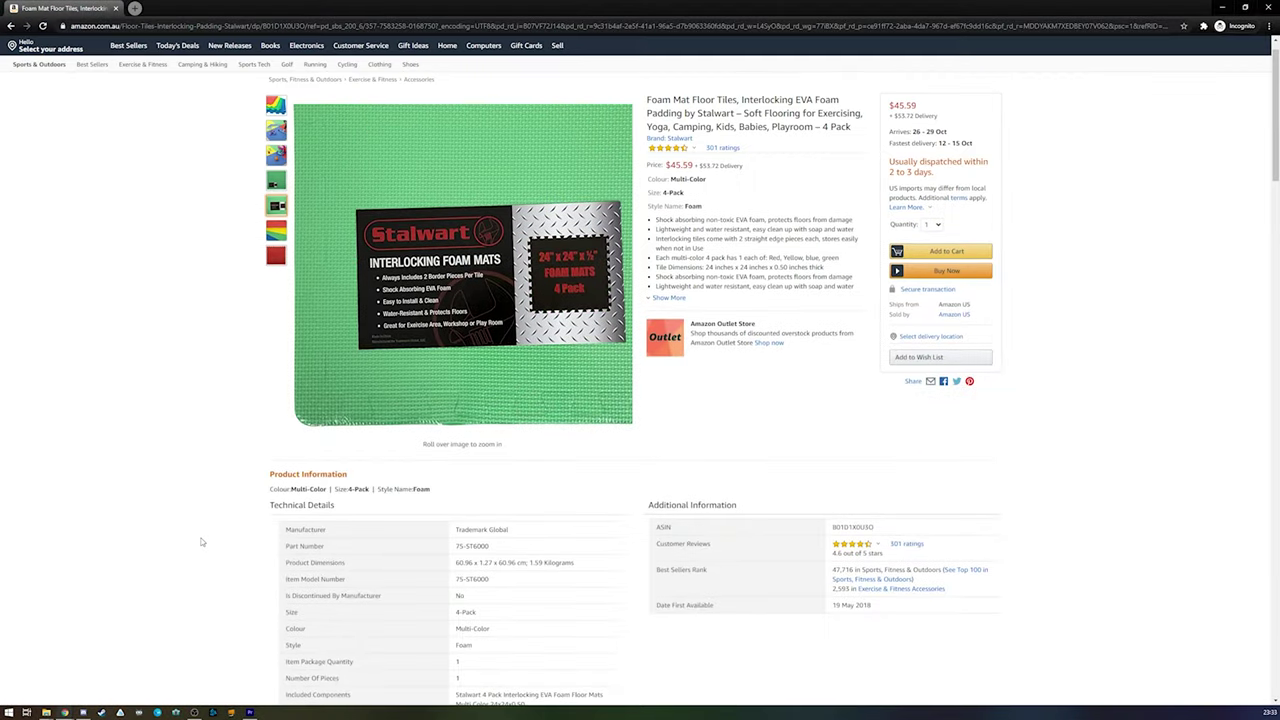
mouse_move(269, 208)
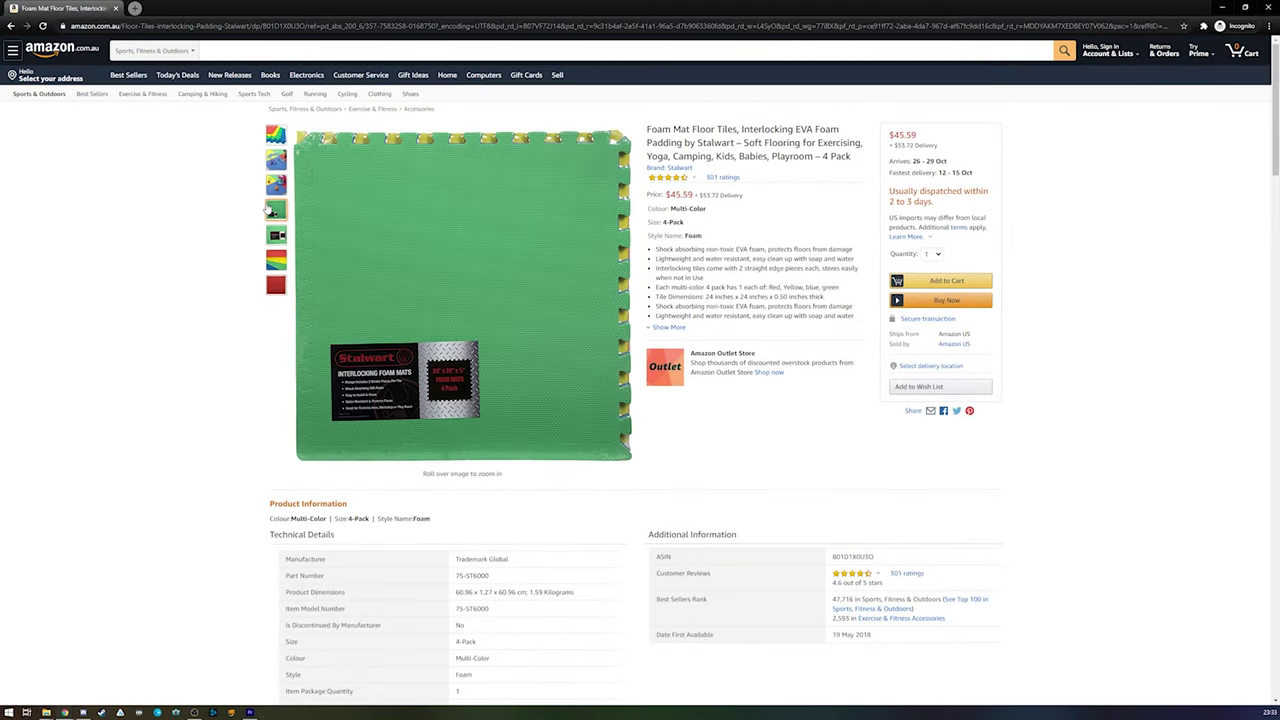
mouse_move(276, 186)
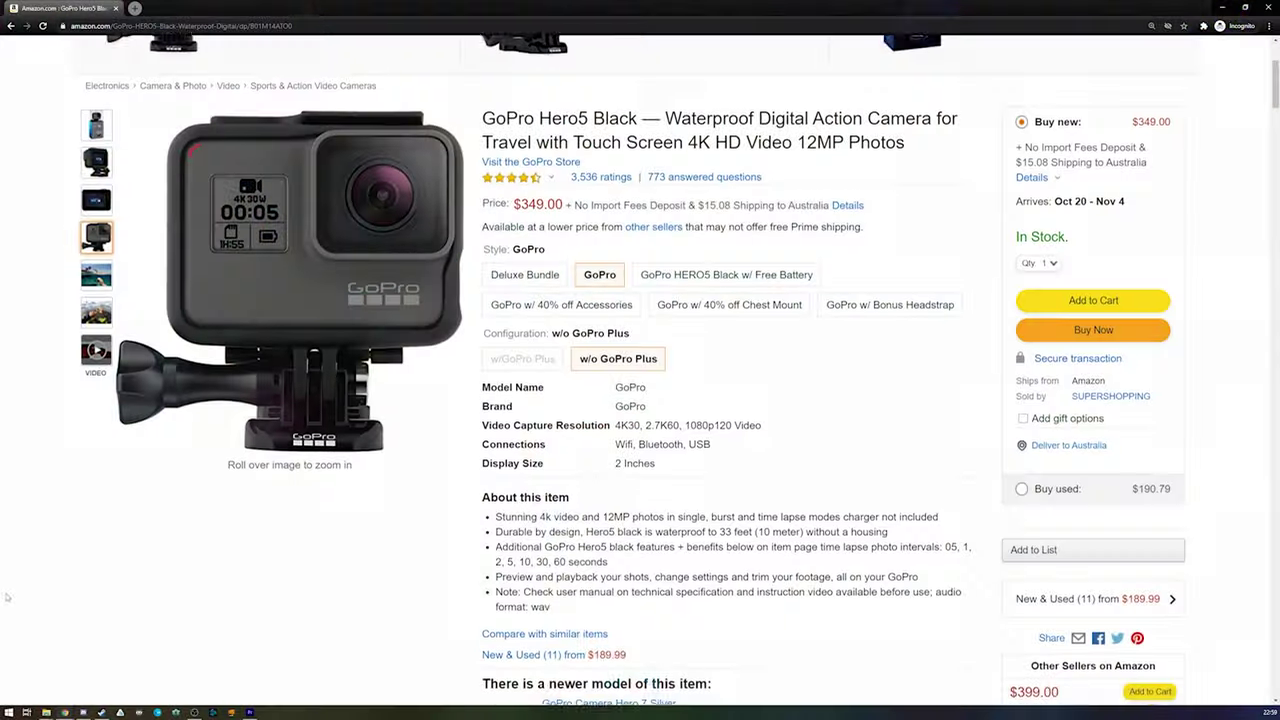
Step: Look through the product pages of the GoPro Hero5 Black camera and the Elgato Game Capture HD60 Pro card
scroll(6, 597, "up", 3)
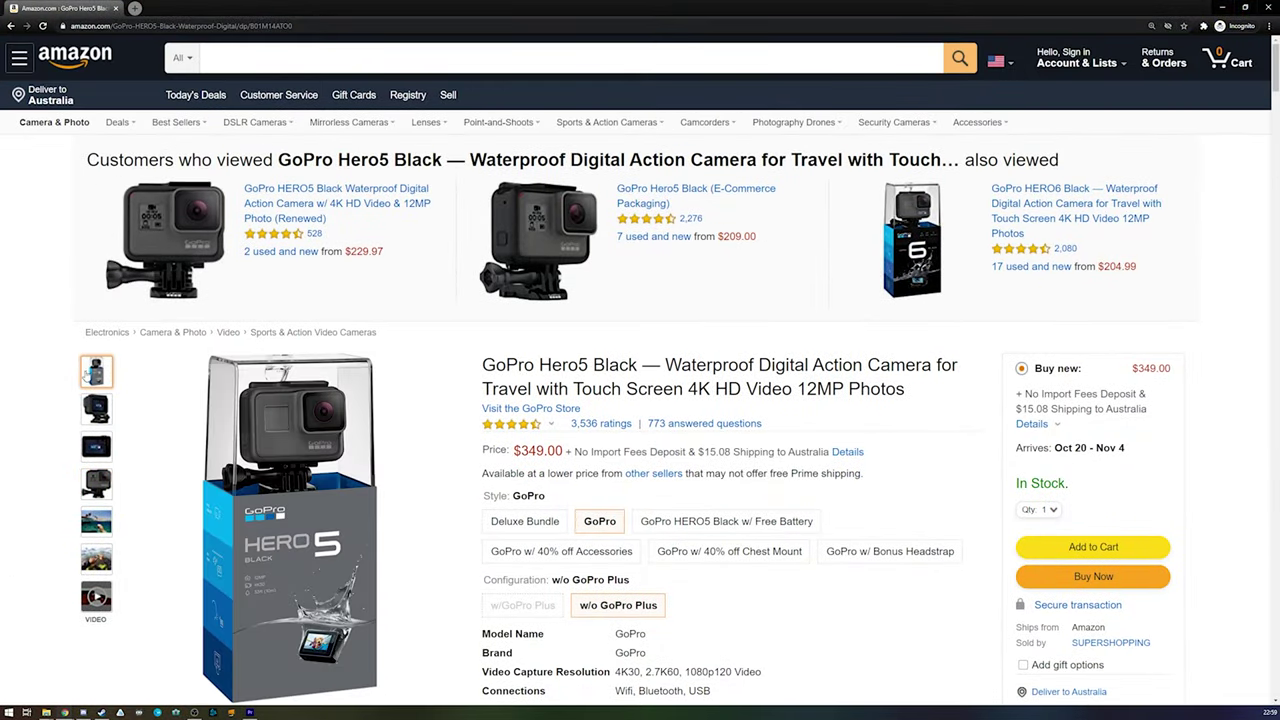
scroll(21, 402, "down", 2)
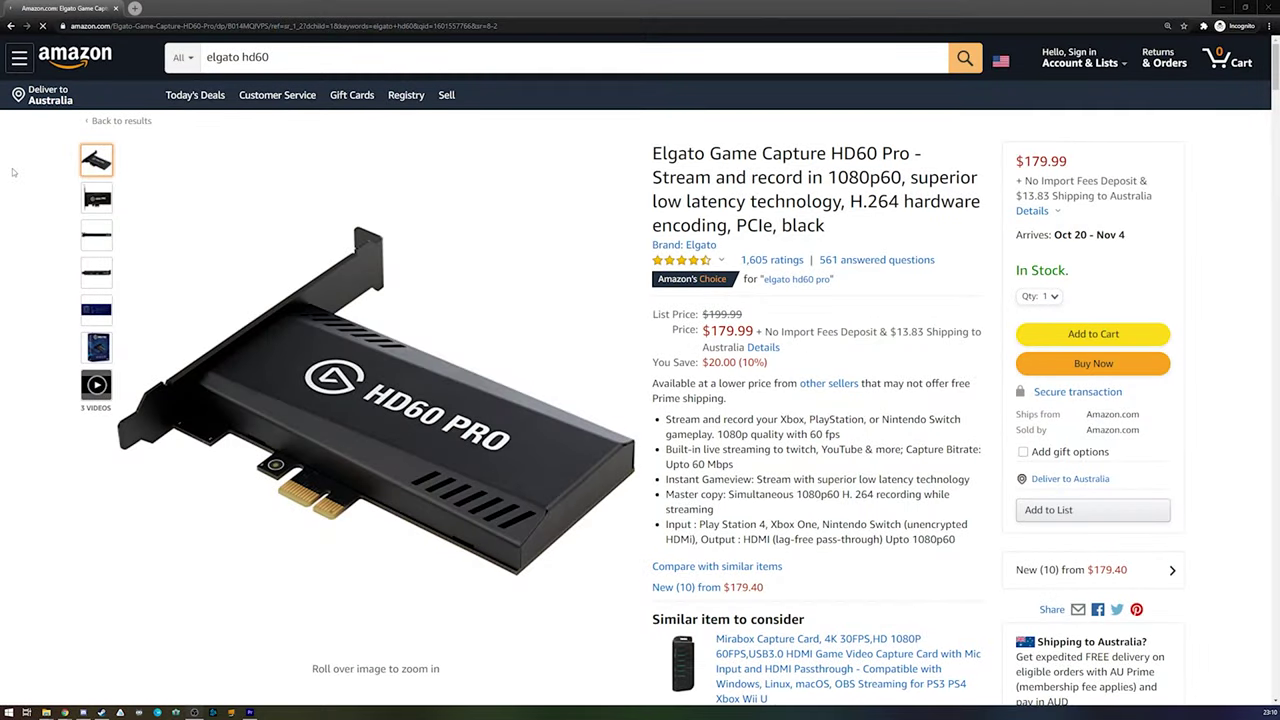
scroll(12, 178, "down", 3)
scroll(12, 178, "down", 3)
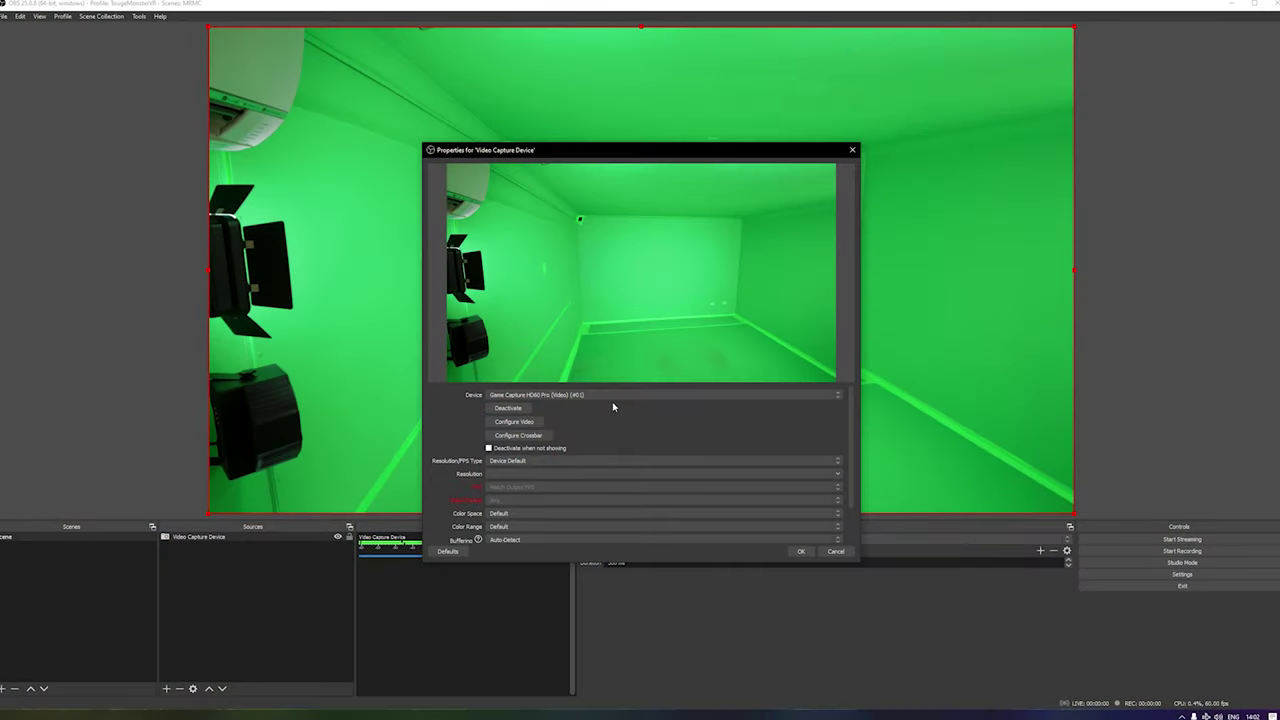
Step: Switch to OBS and accept the Video Capture Device properties with Game Capture HD60 Pro as the device
left_click(804, 555)
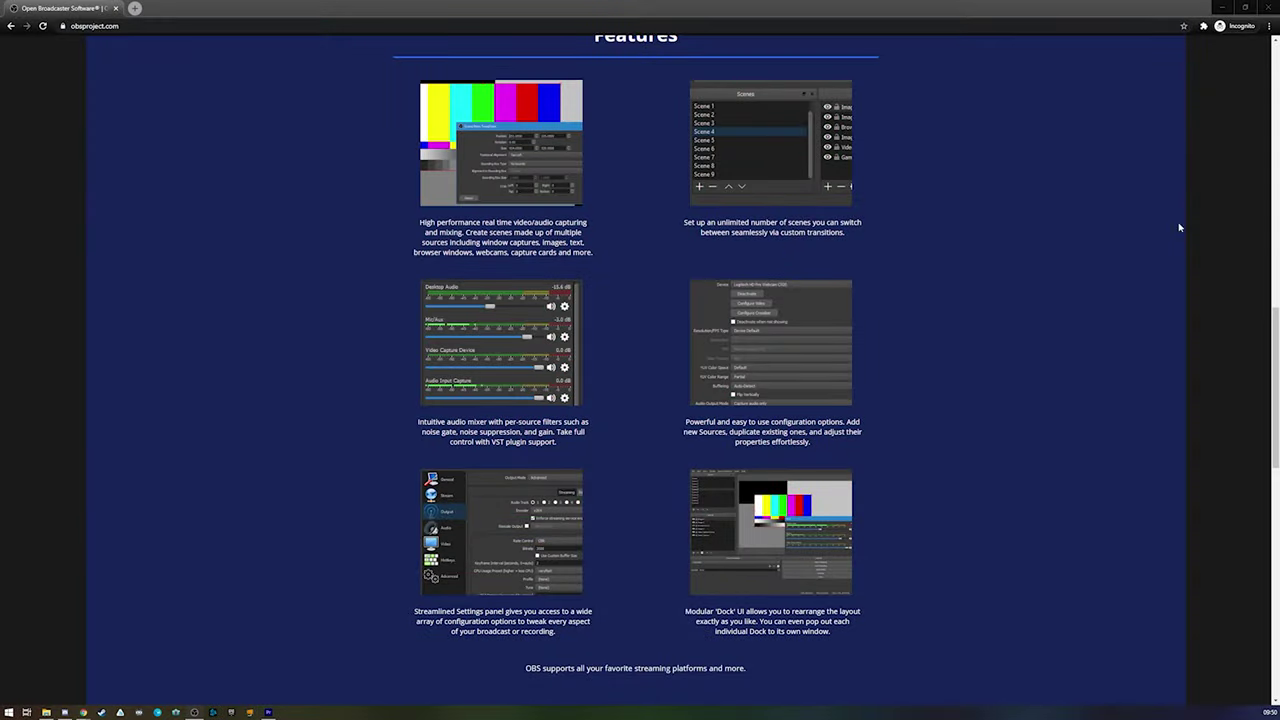
Step: Open the download page of the OBS Studio website
scroll(1179, 228, "up", 10)
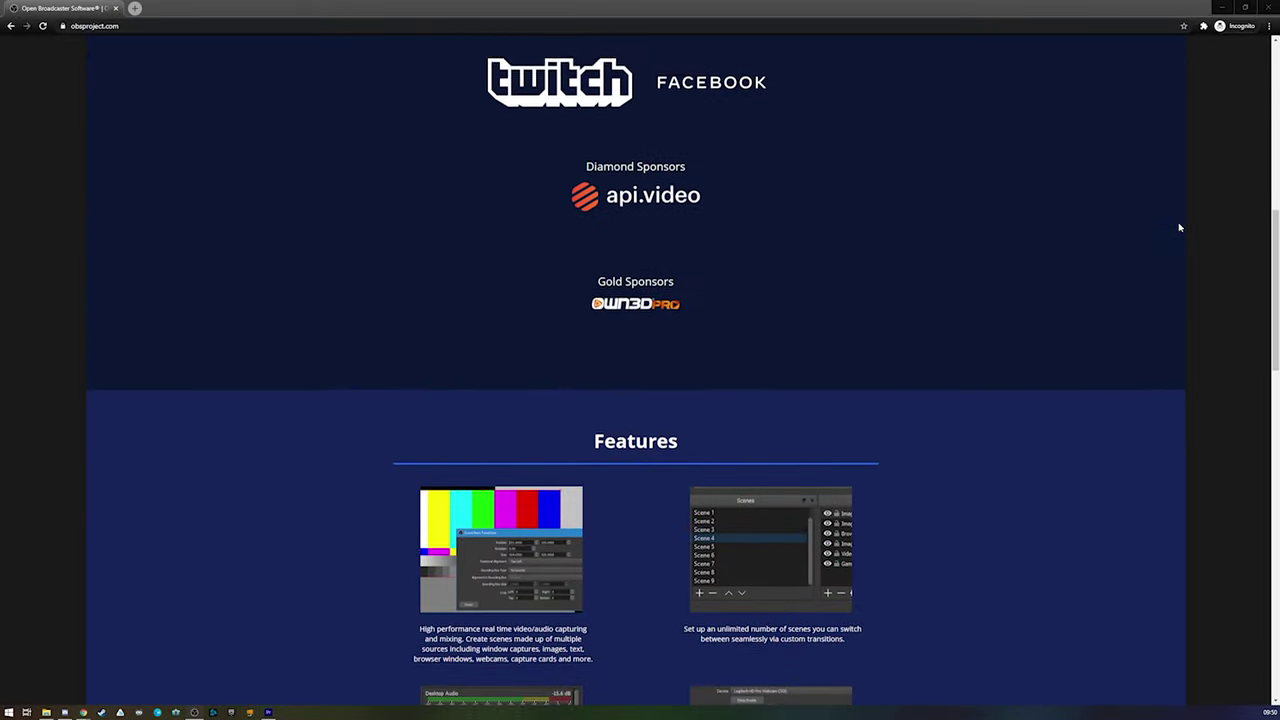
scroll(1179, 228, "up", 3)
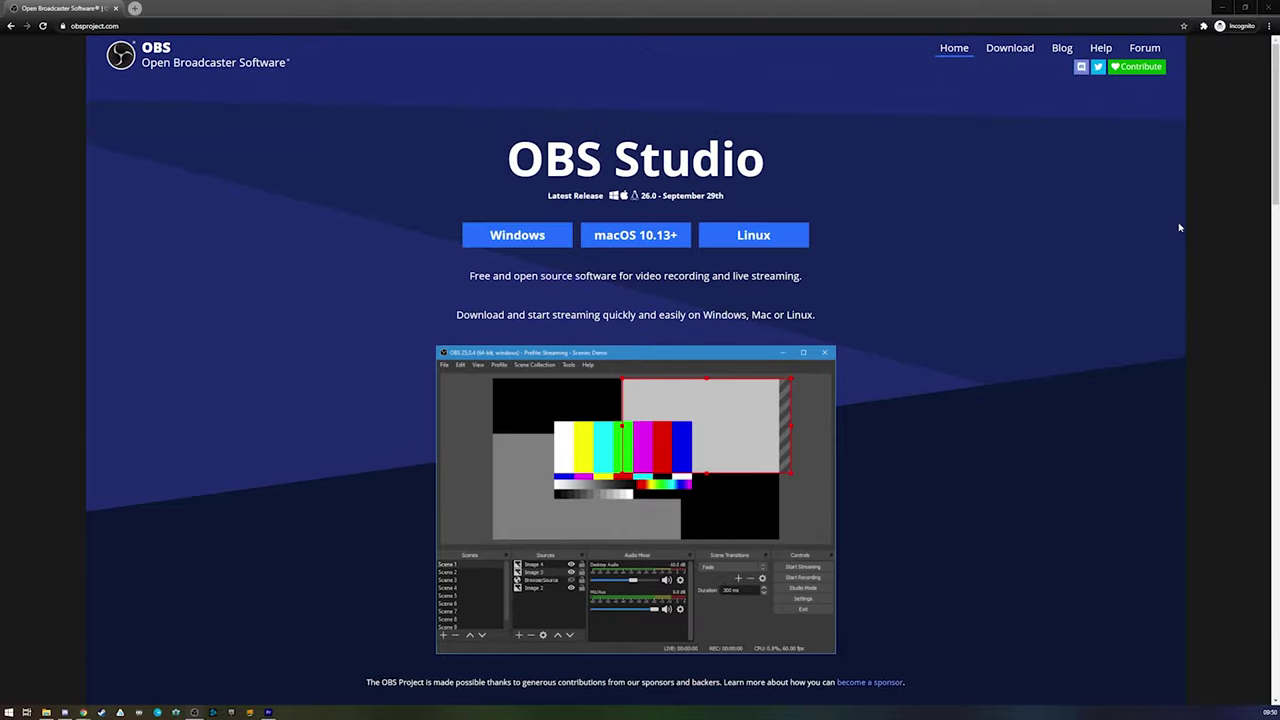
left_click(1006, 49)
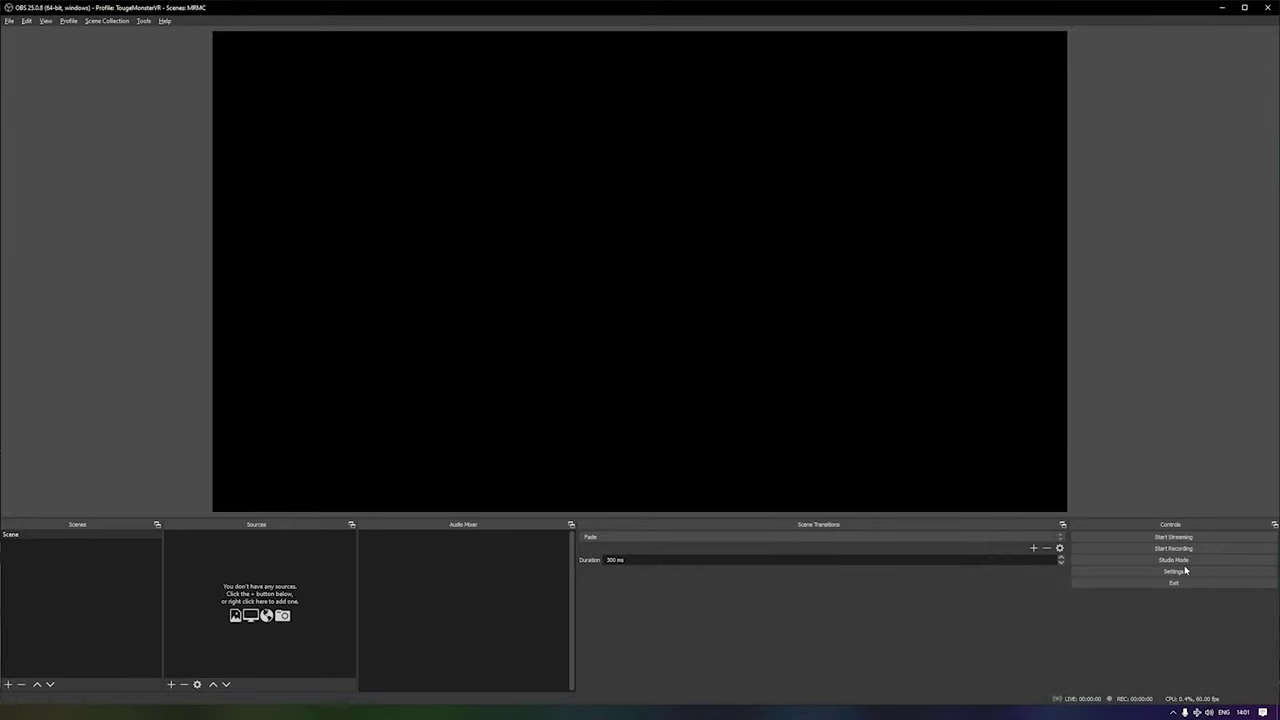
Step: Switch to OBS and check the canvas resolution, output resolution and frame rate in its video settings
left_click(1174, 571)
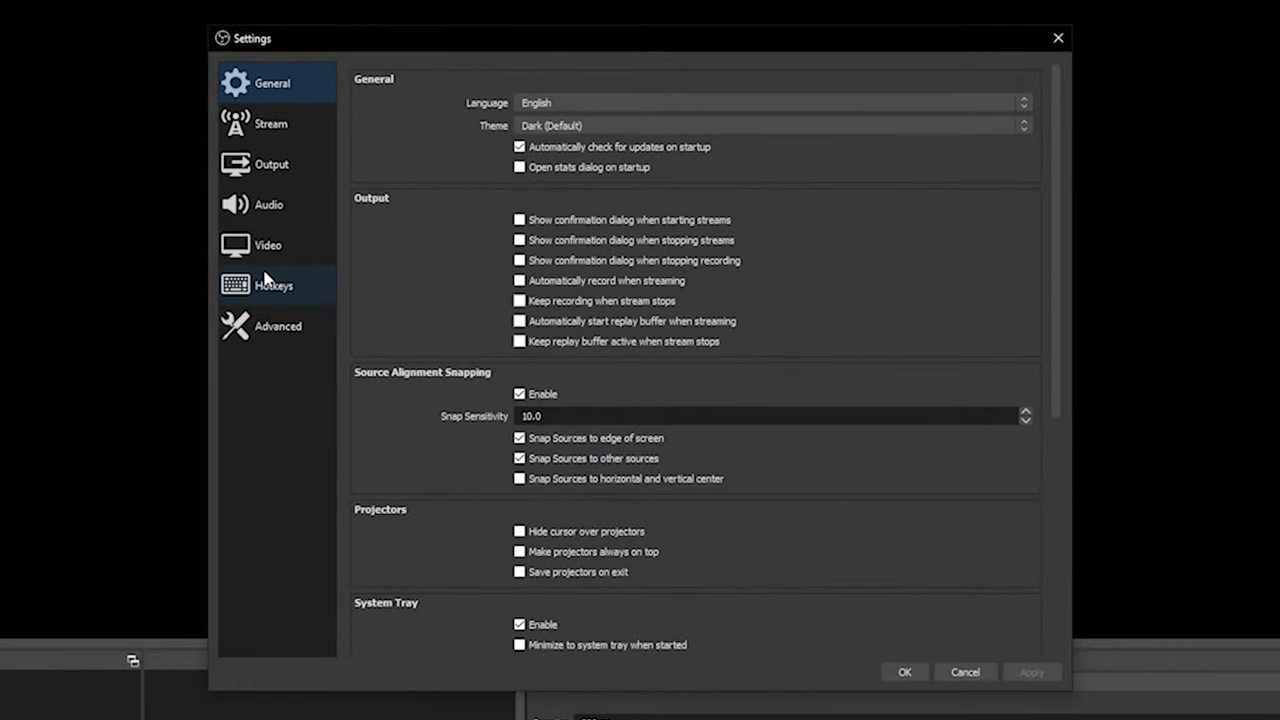
left_click(263, 252)
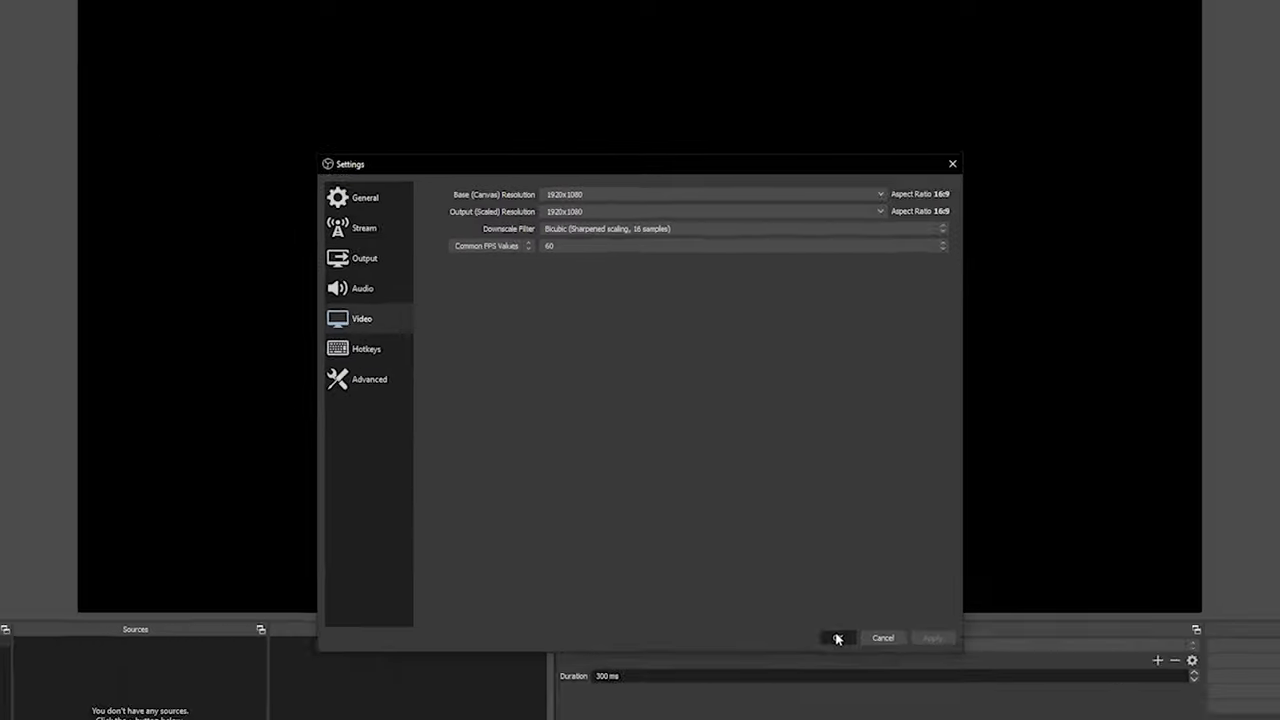
left_click(979, 719)
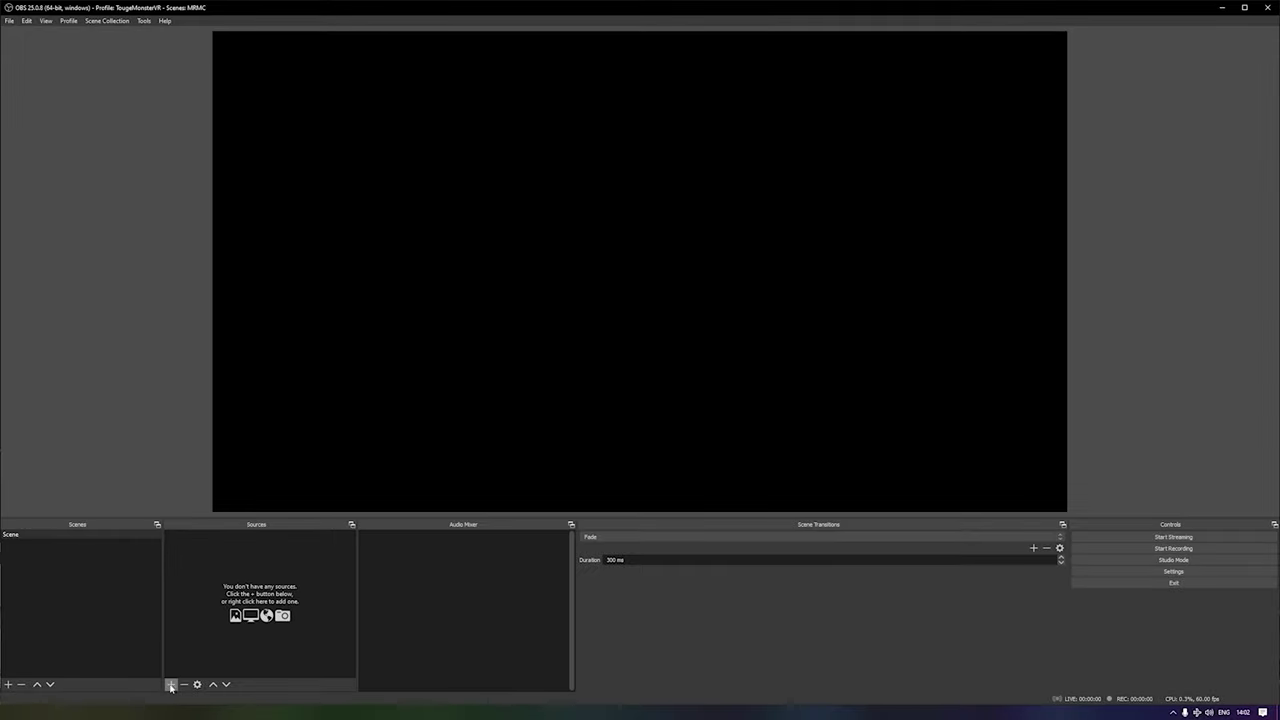
Step: Add a new Video Capture Device source with the default name to the scene
left_click(171, 684)
left_click(214, 640)
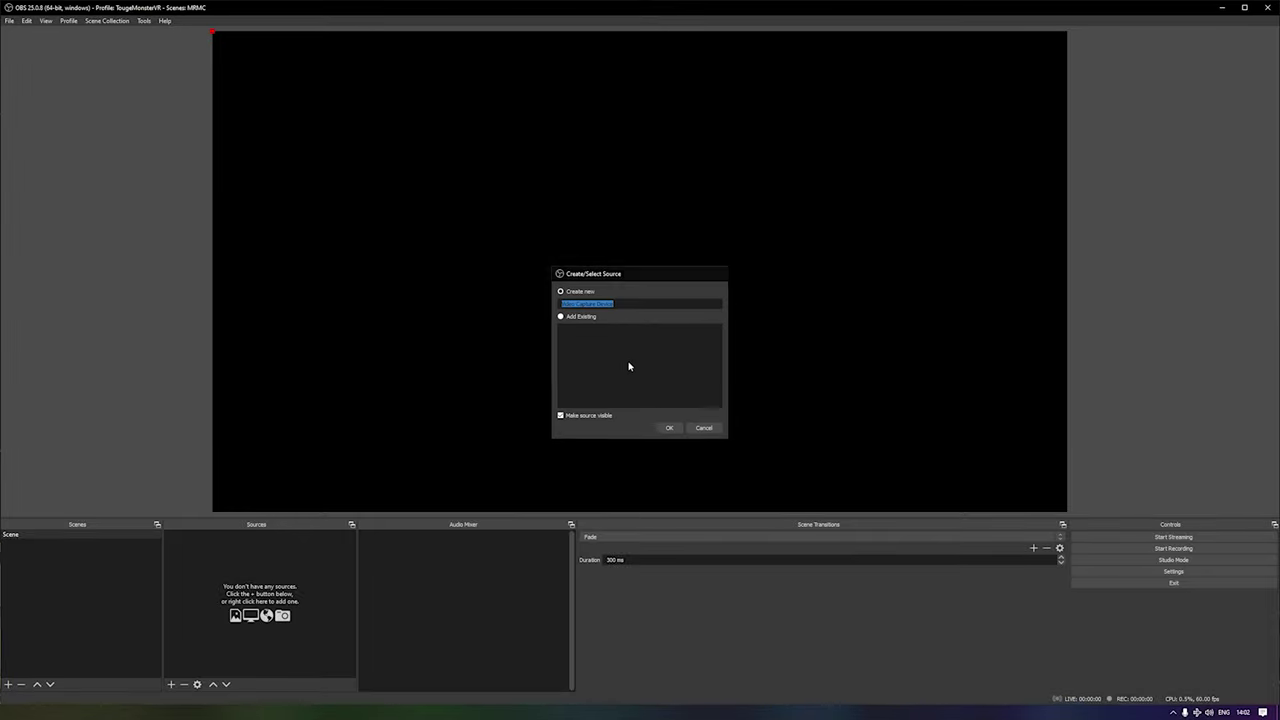
key("Return")
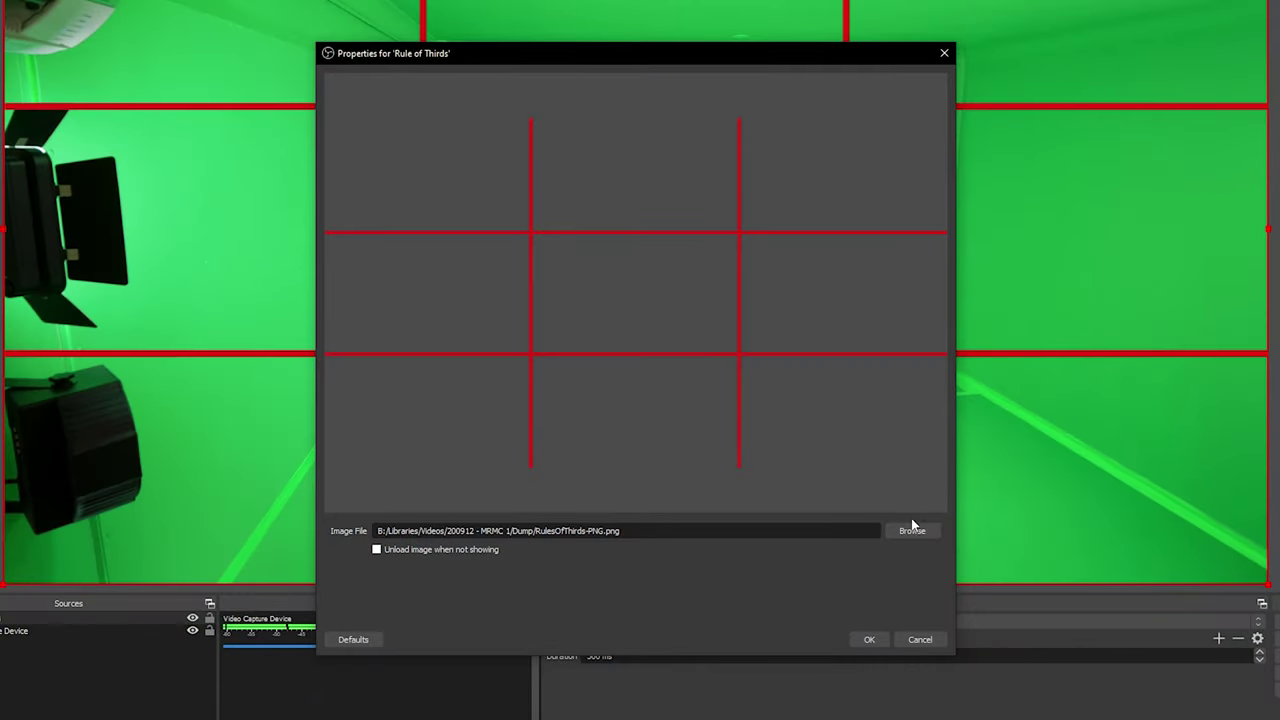
Step: Accept RulesOfThirds-PNG.png as the image for the Rule of Thirds source and hide that overlay
left_click(866, 640)
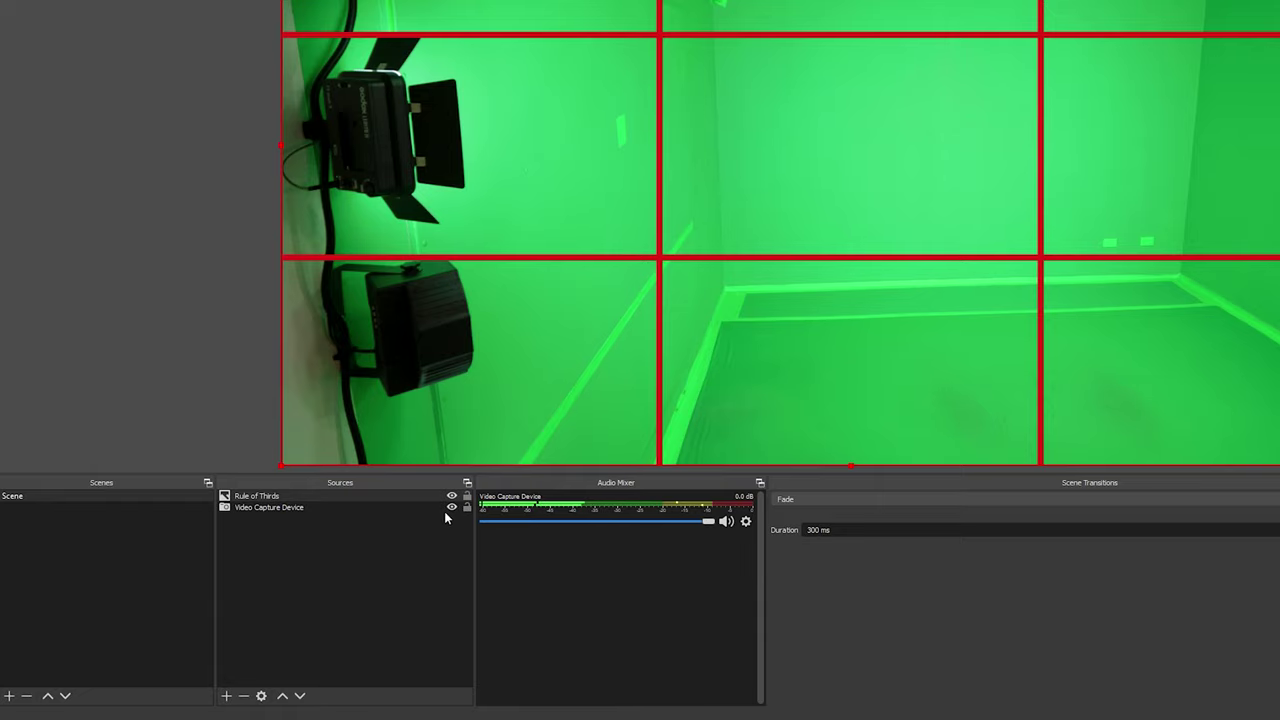
left_click(452, 497)
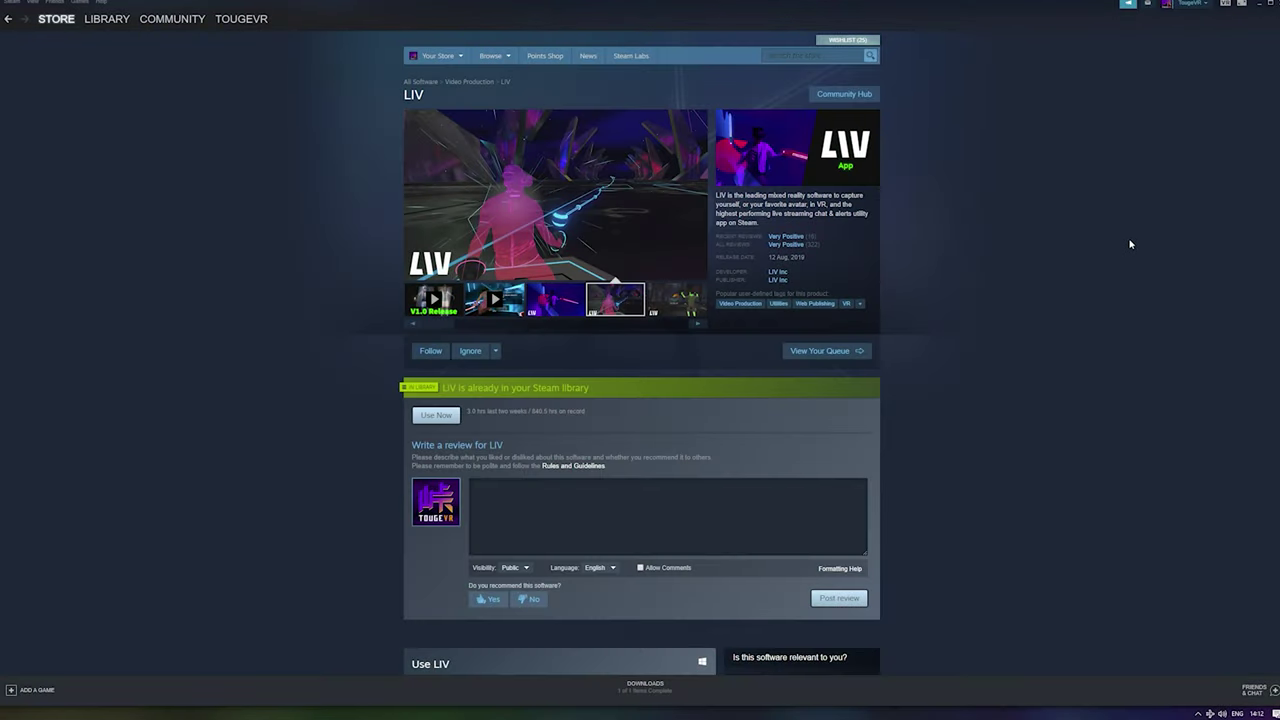
Step: Switch to Steam and look through the LIV store page
scroll(1130, 244, "down", 4)
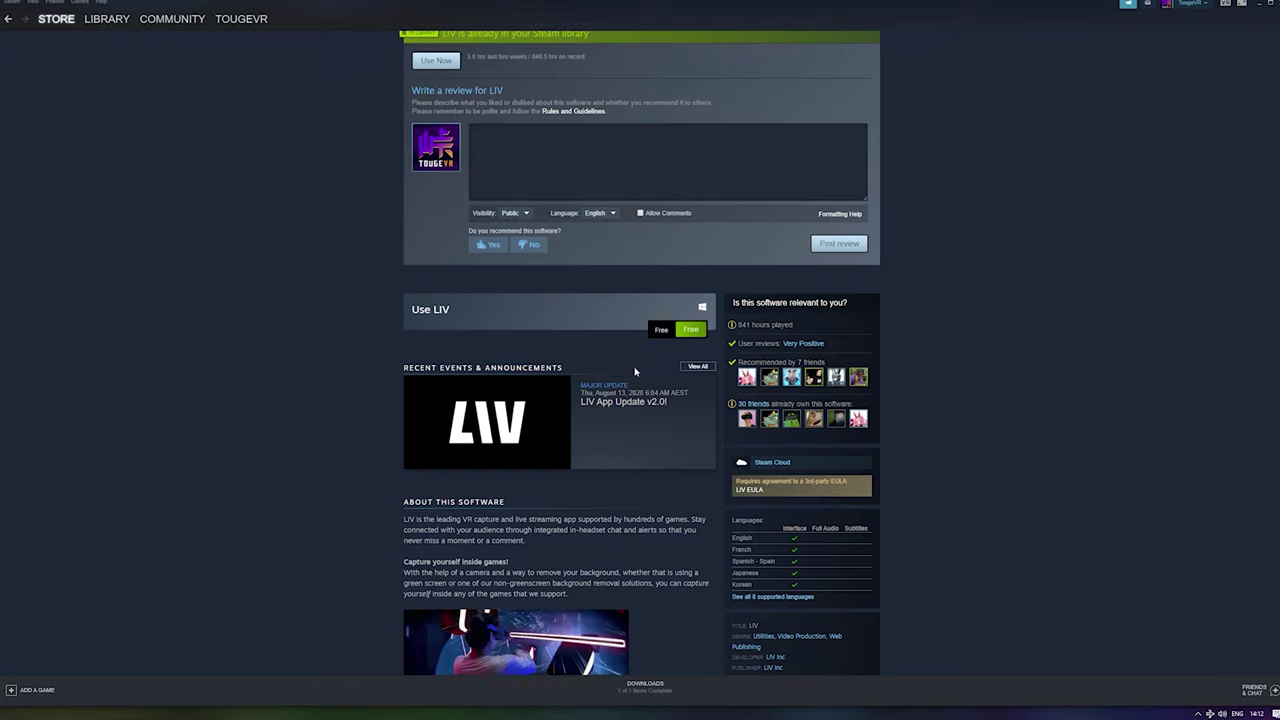
scroll(986, 363, "down", 3)
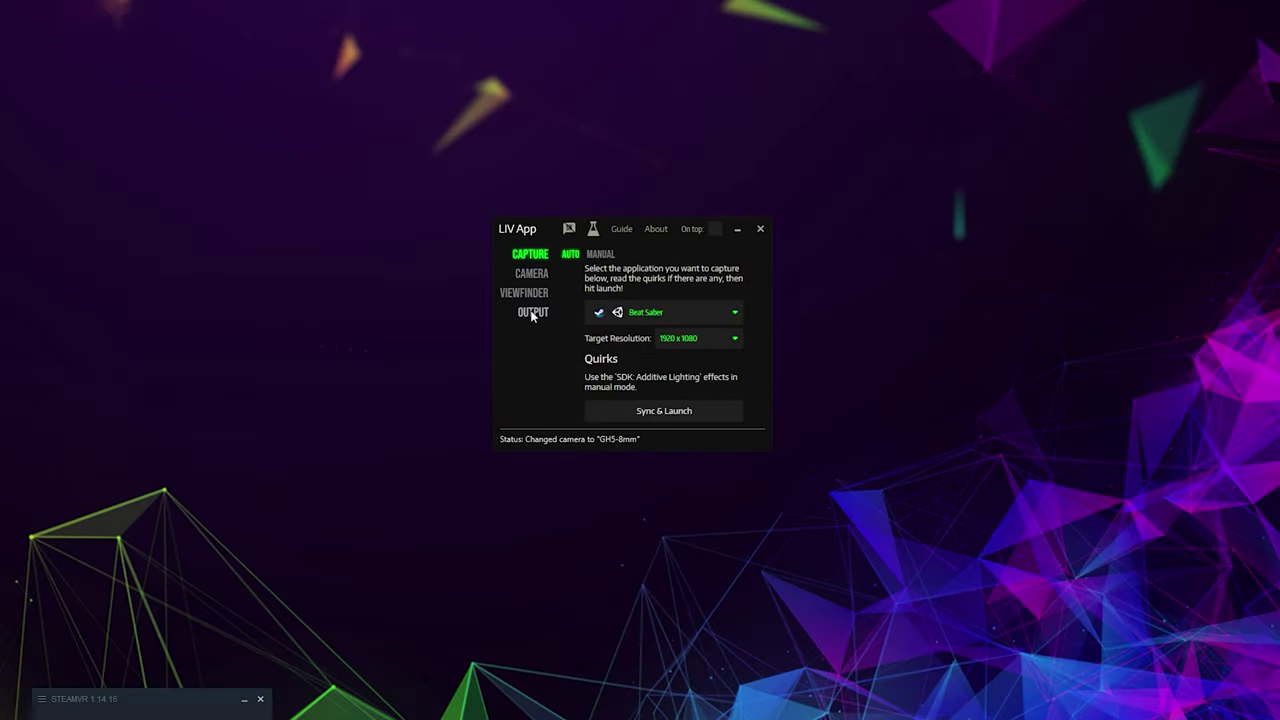
Step: Compare the output resolution and frame rate in the LIV app with the OBS video settings
left_click(532, 313)
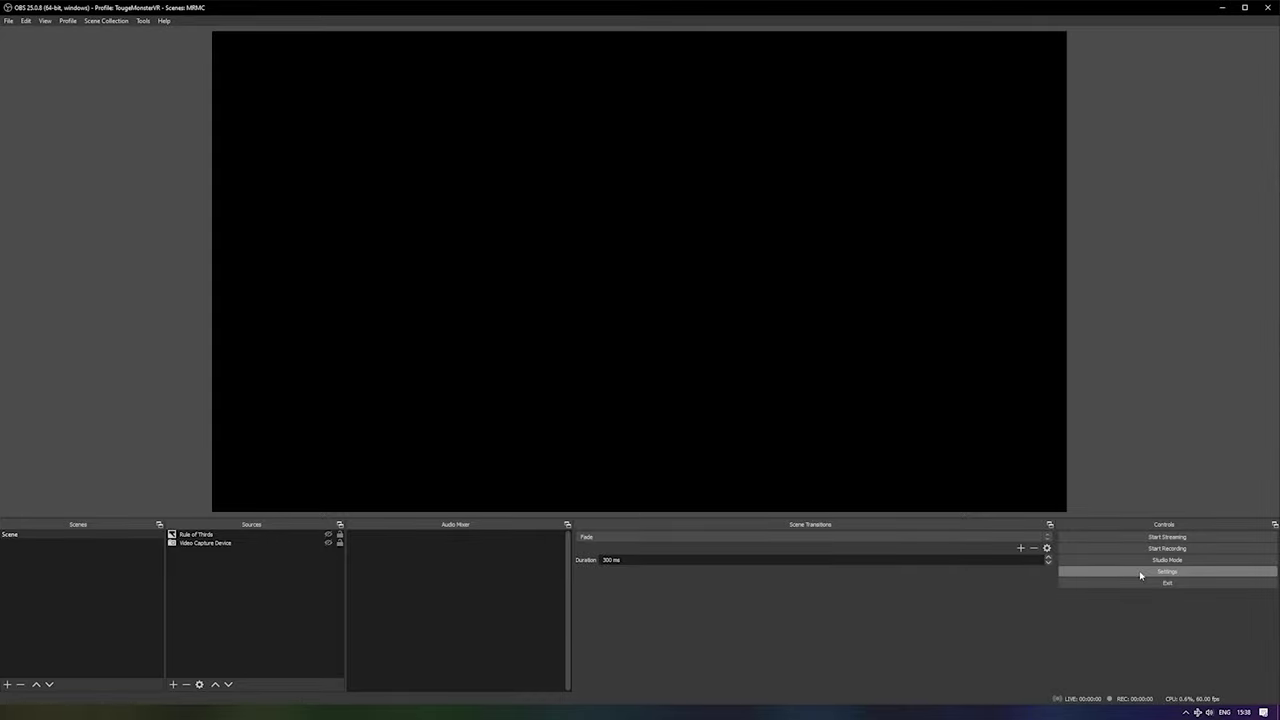
left_click(1140, 575)
left_click(425, 295)
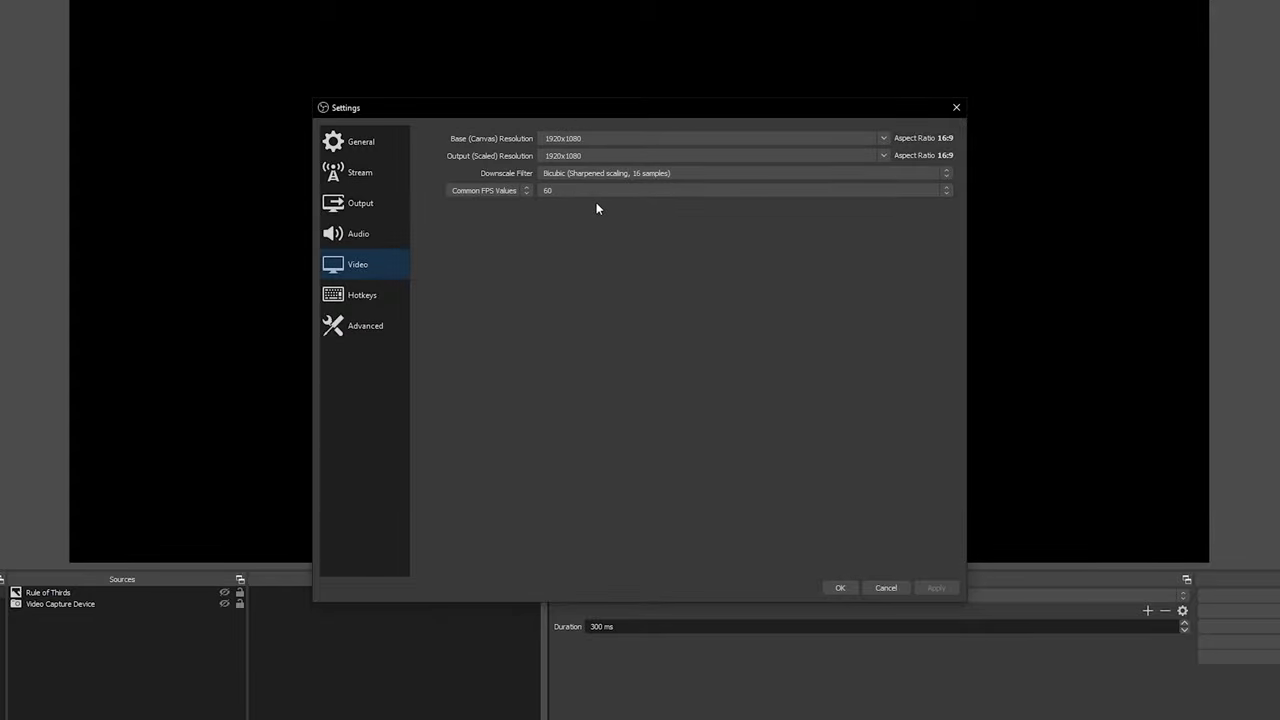
key("alt+Tab")
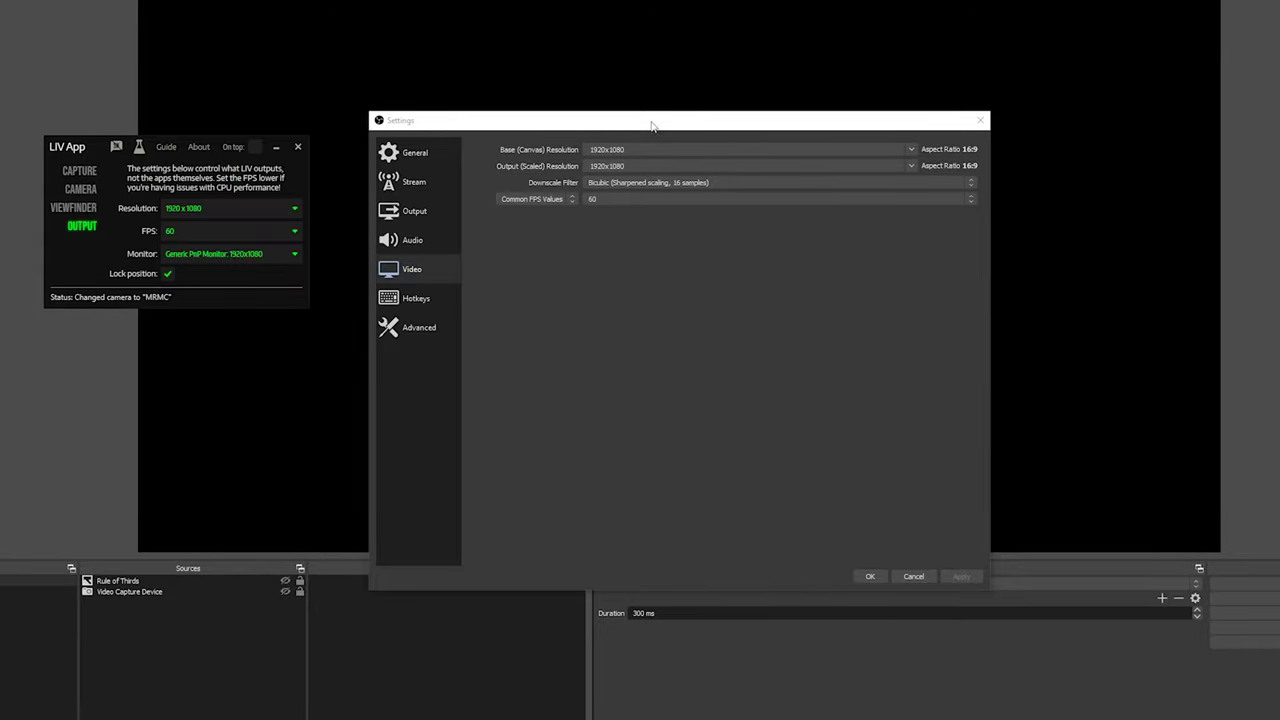
left_click(276, 147)
Step: Compare the Simple and Advanced output modes in OBS, keep Advanced, and open its recording settings
left_click(412, 211)
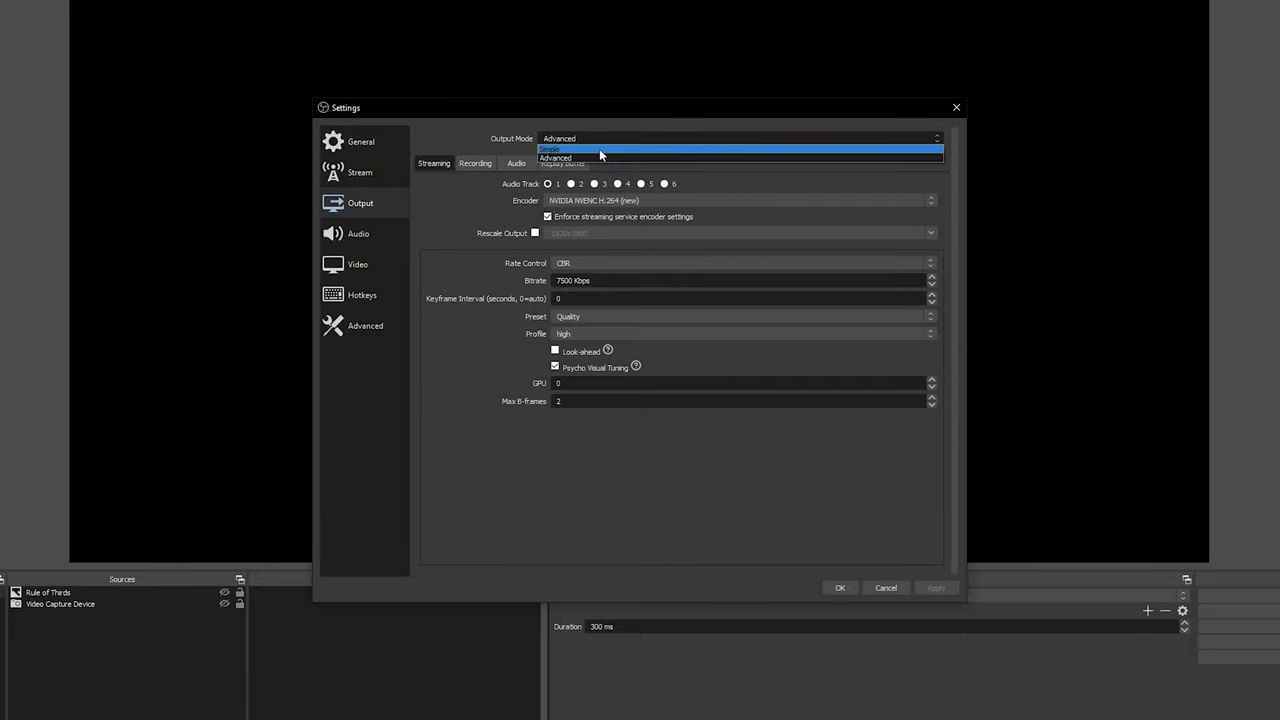
left_click(555, 145)
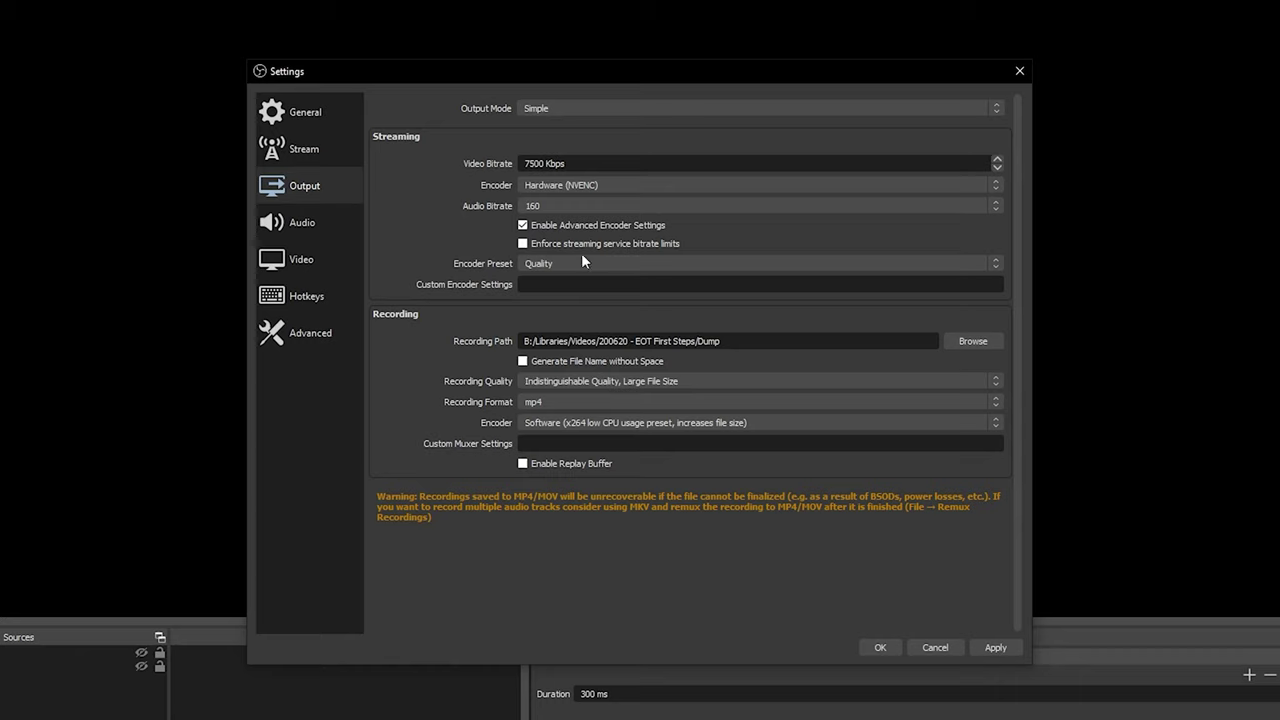
left_click(580, 108)
left_click(578, 132)
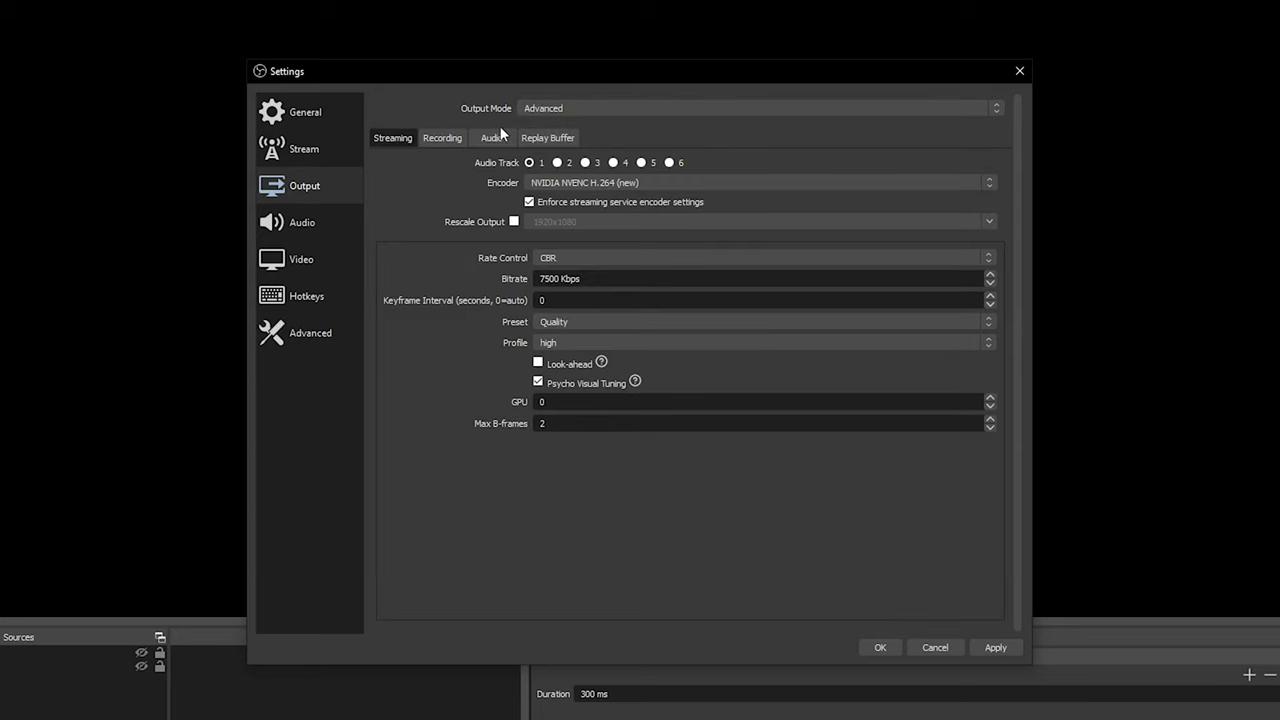
left_click(432, 139)
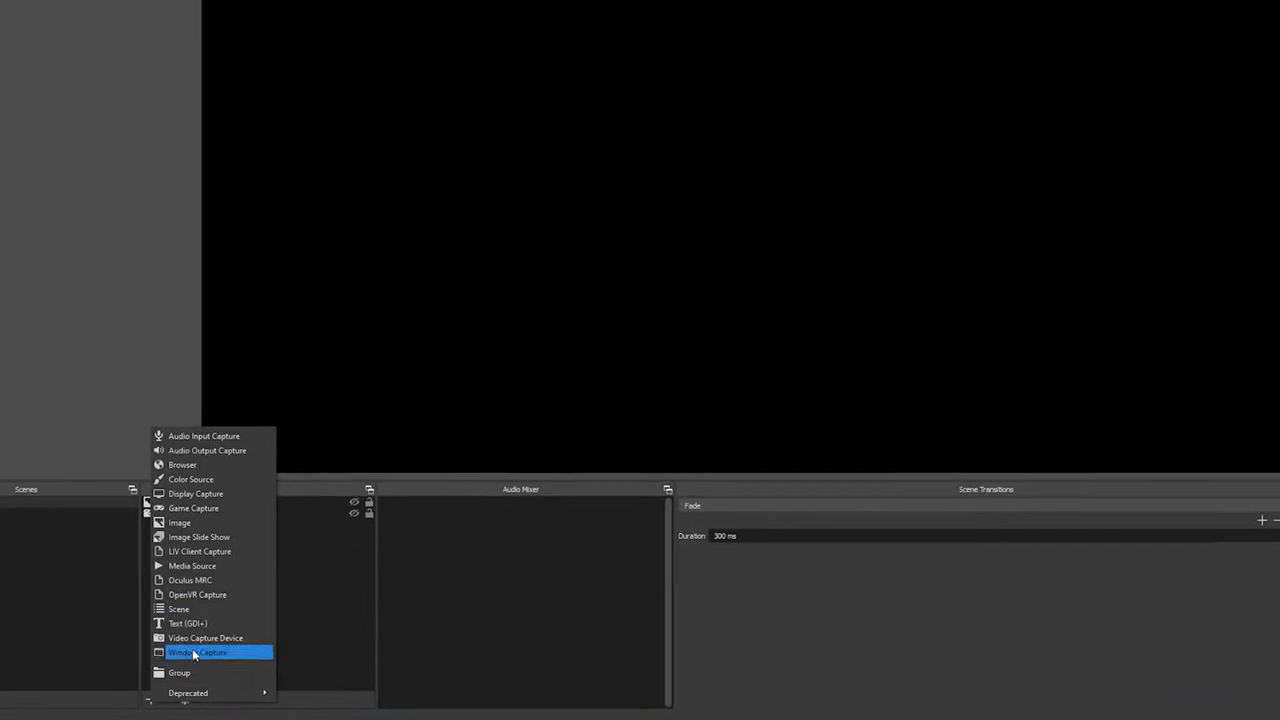
Step: Add a Game Capture source named LIV that captures the specific window [capture.exe]: LIV App Output
left_click(199, 504)
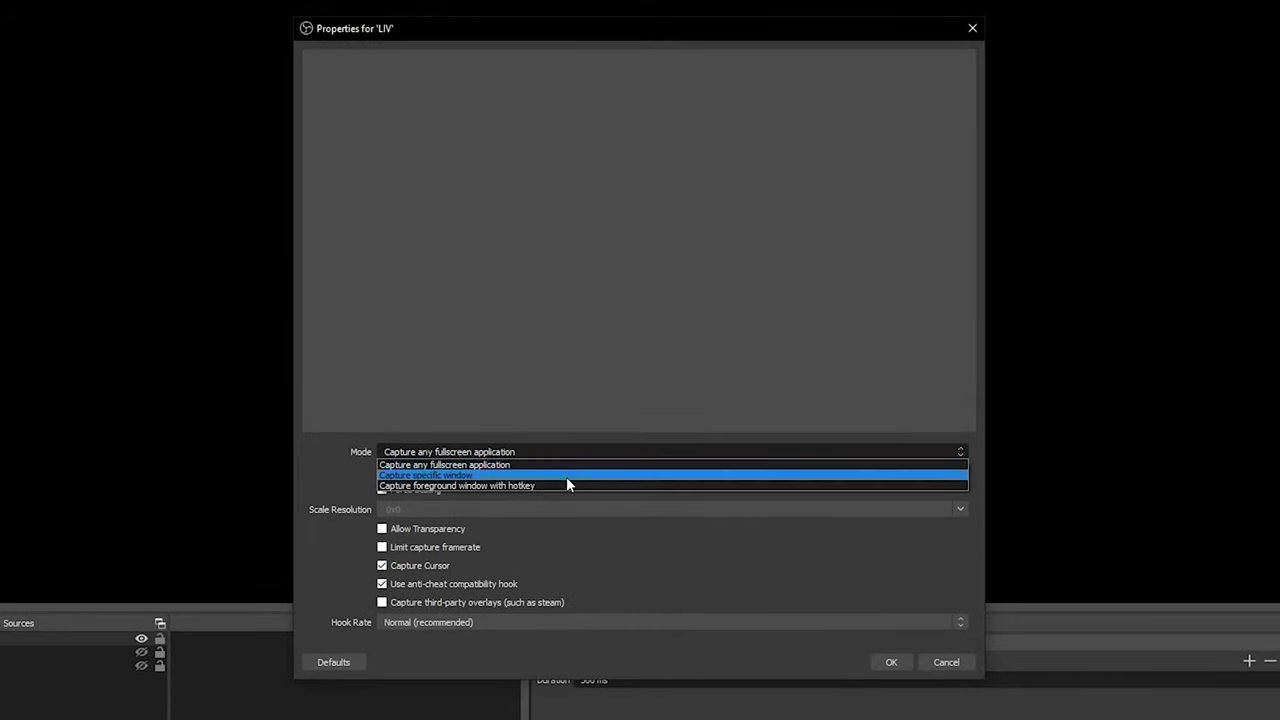
left_click(566, 476)
left_click(517, 486)
left_click(477, 539)
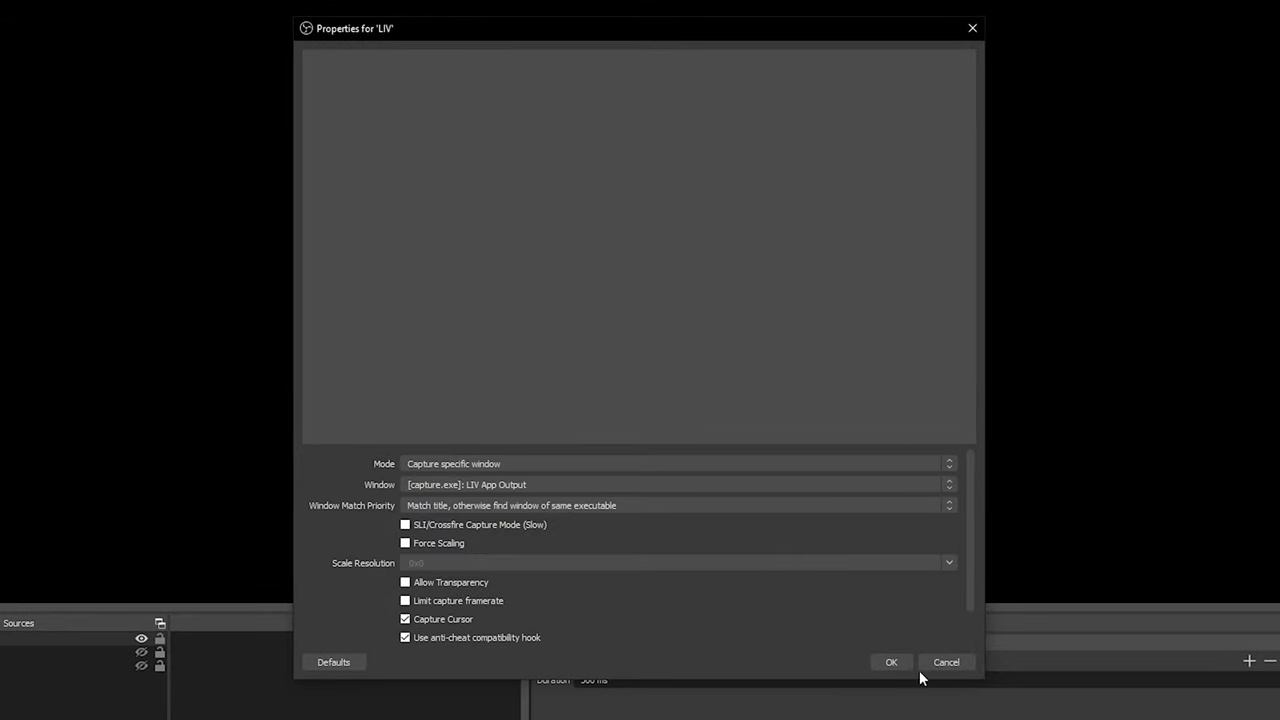
left_click(893, 660)
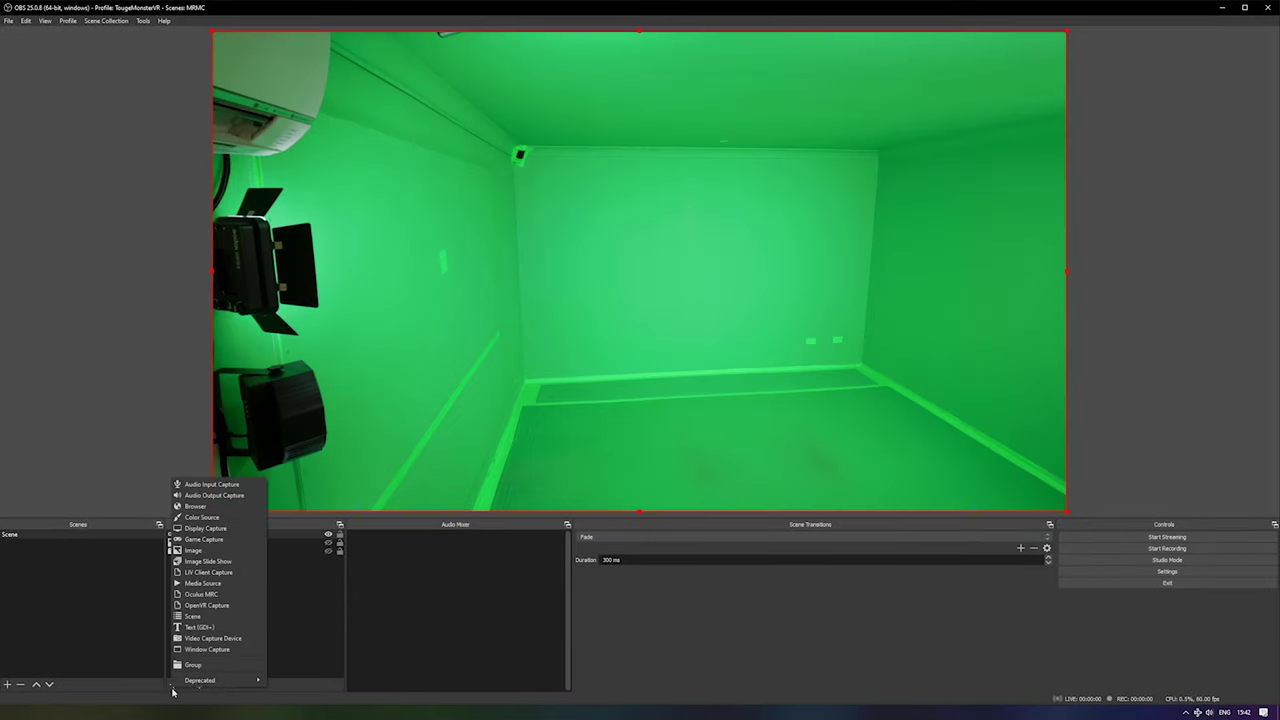
Step: Add a new Audio Output Capture source with the default name and open its device choices
left_click(228, 497)
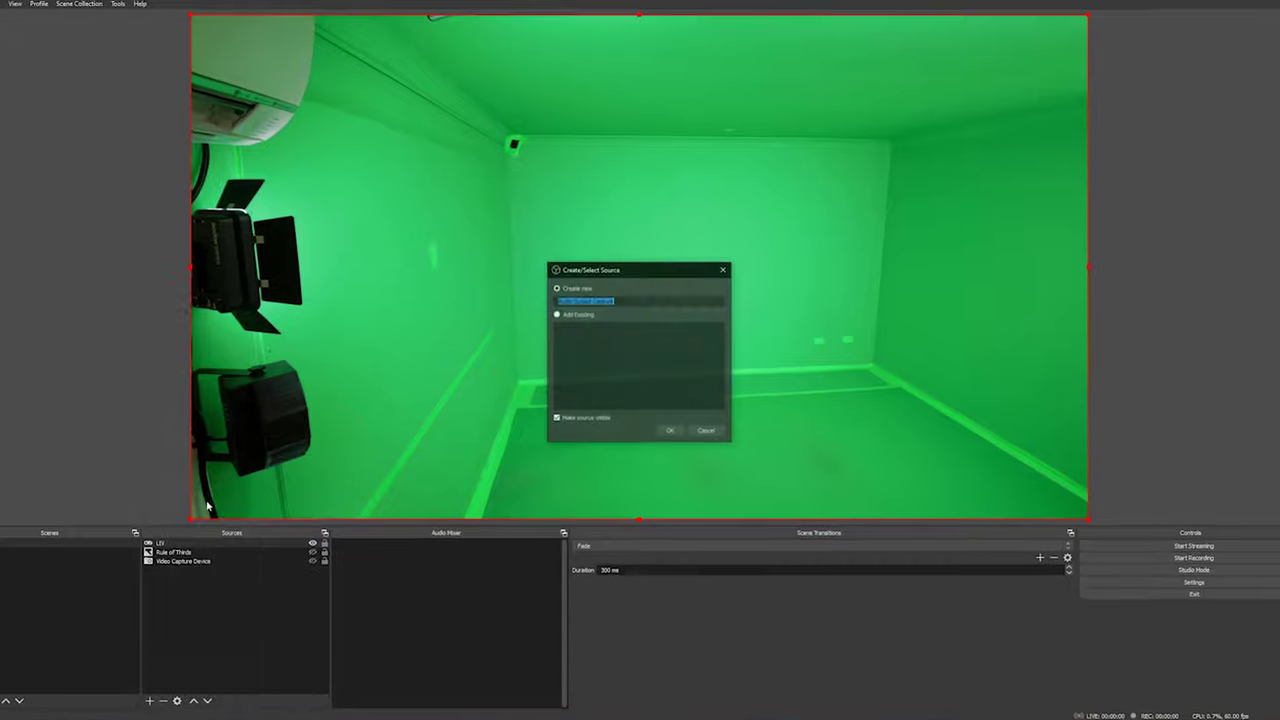
left_click(669, 428)
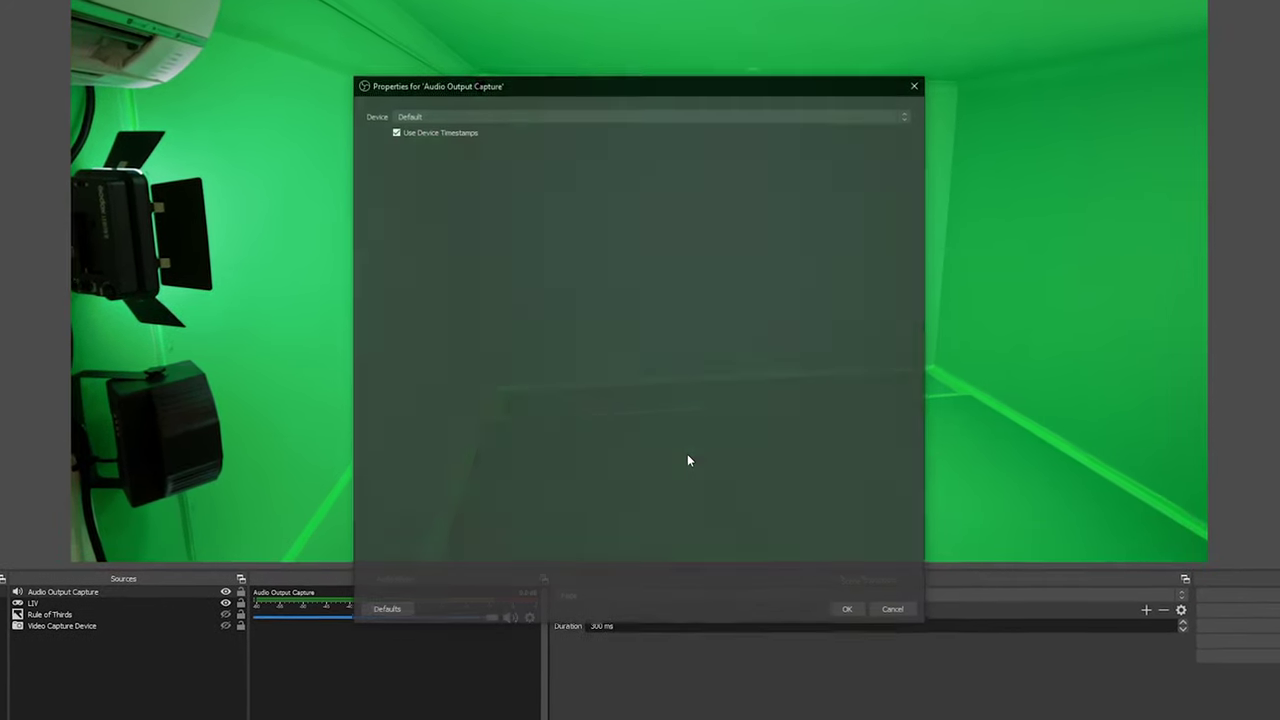
left_click(442, 115)
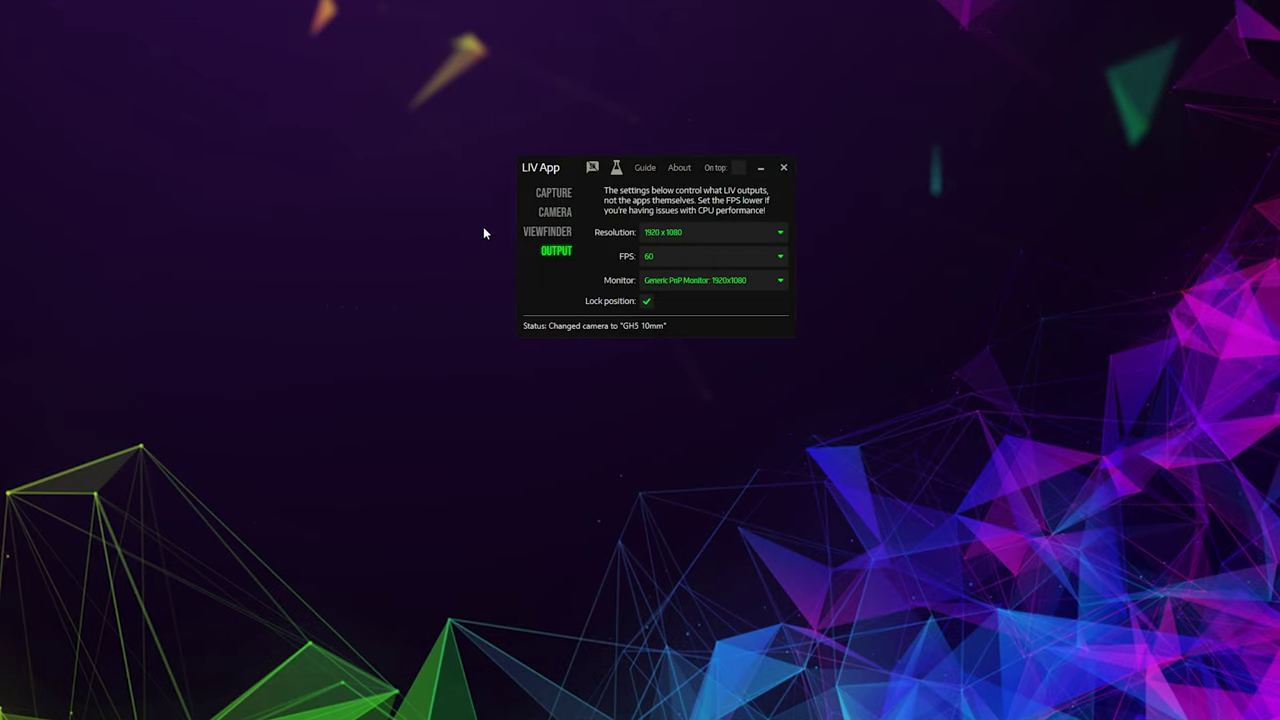
Step: Set up a new camera profile using Game Capture HD60 Pro at 1920 × 1200 60fps and save it as MRMC
left_click(553, 213)
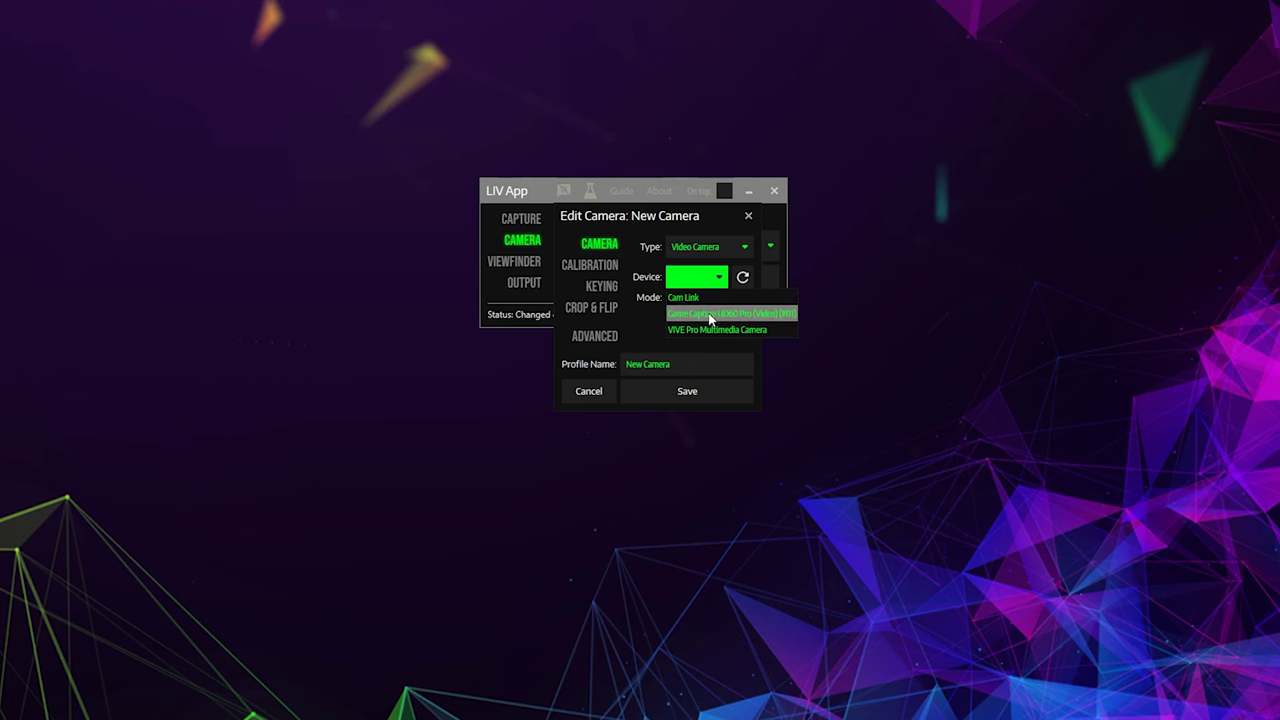
left_click(709, 314)
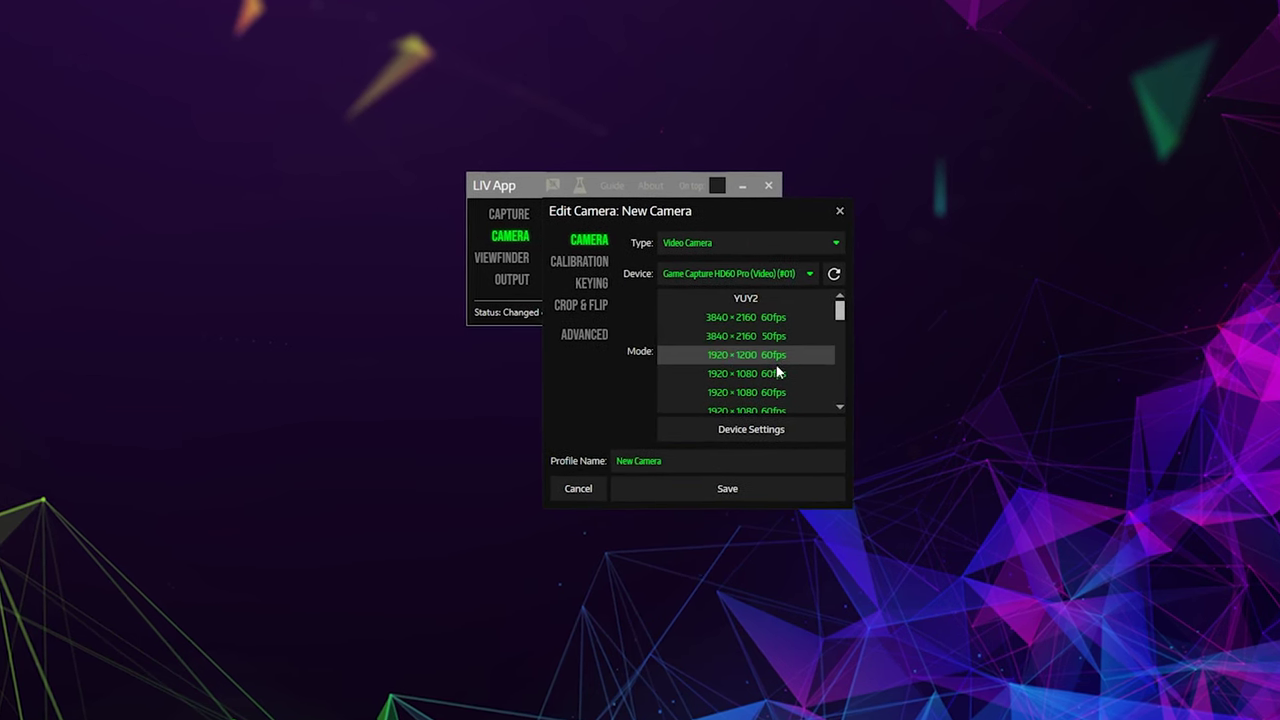
left_click(796, 360)
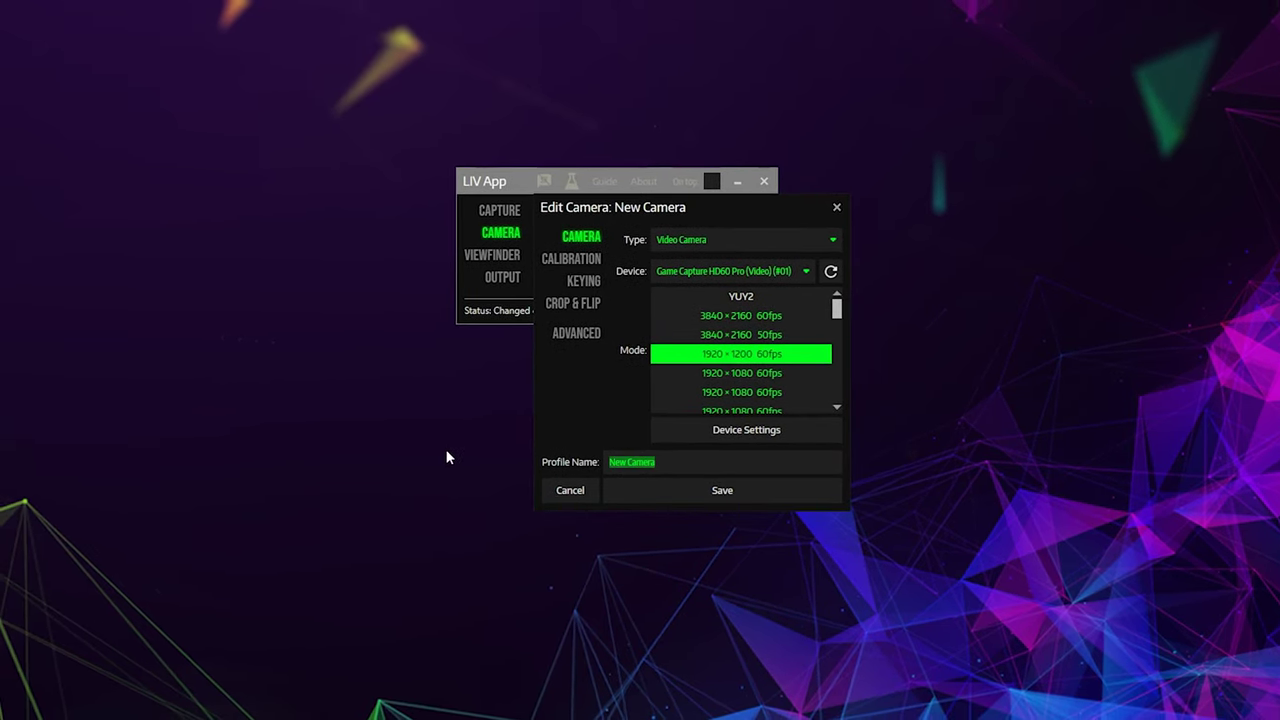
left_click(656, 478)
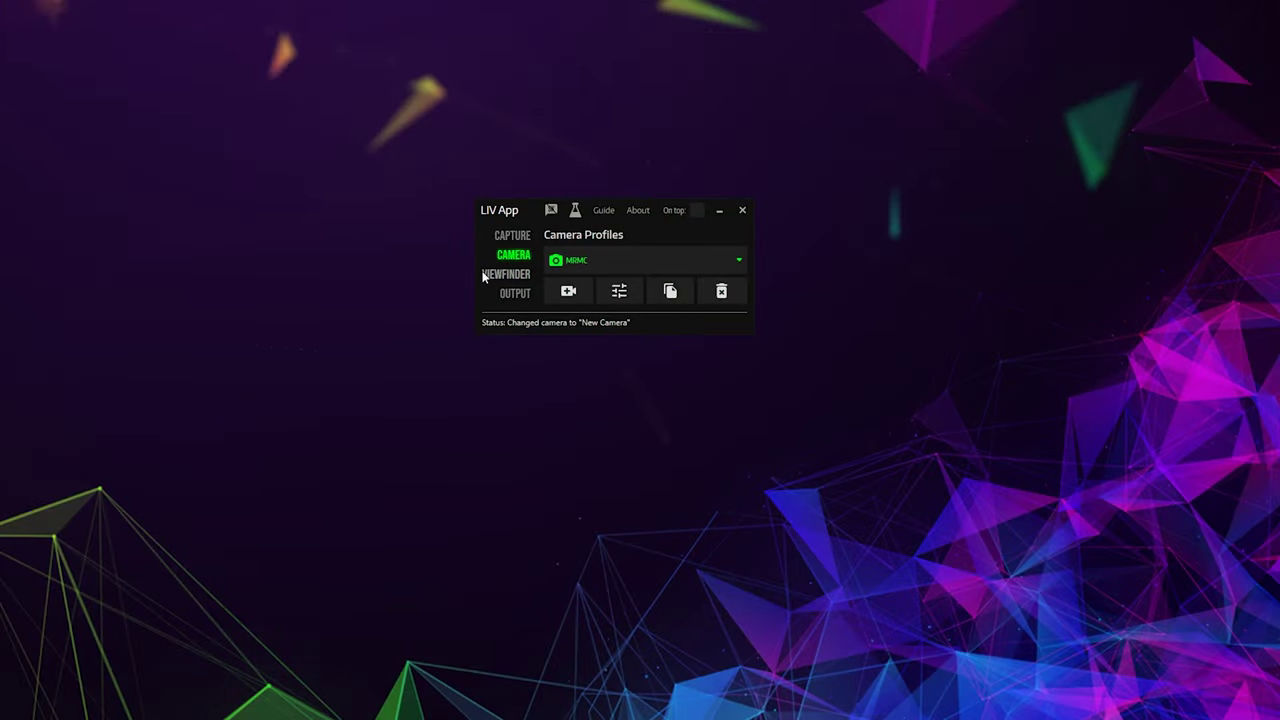
Step: View the viewfinder settings in LIV and open the background choice in the SteamVR Play Area settings
left_click(486, 275)
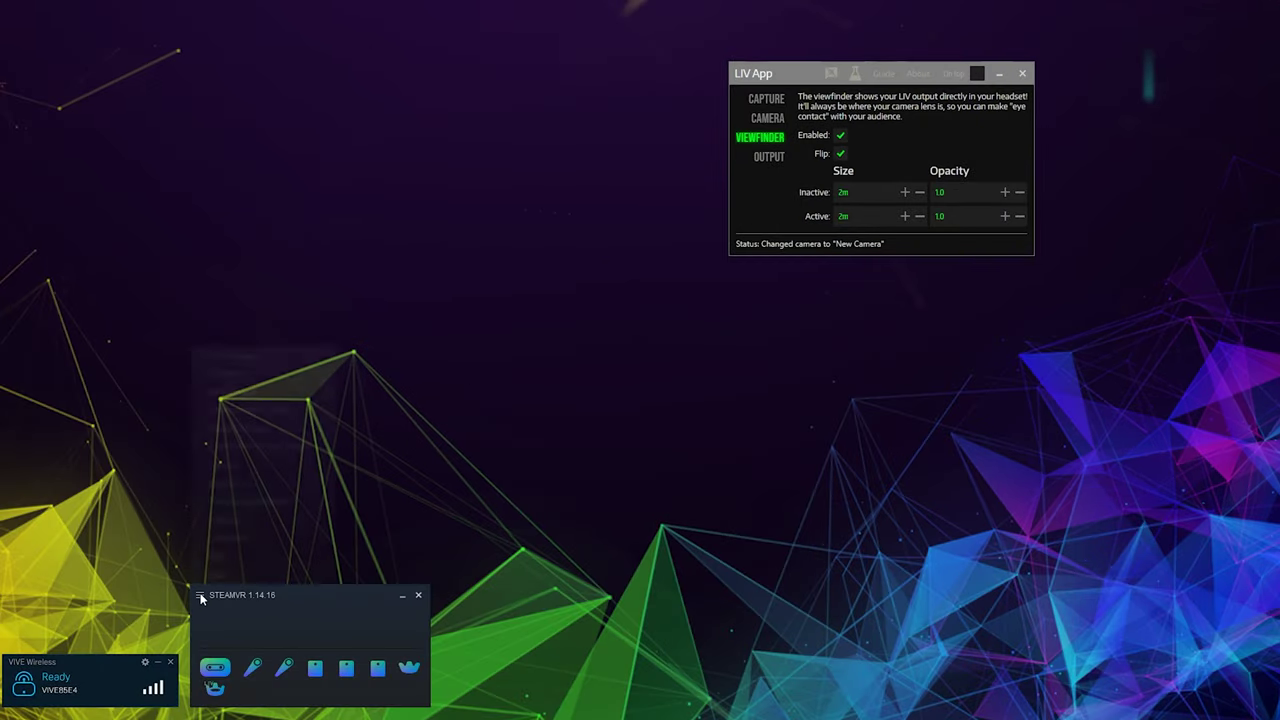
left_click(200, 596)
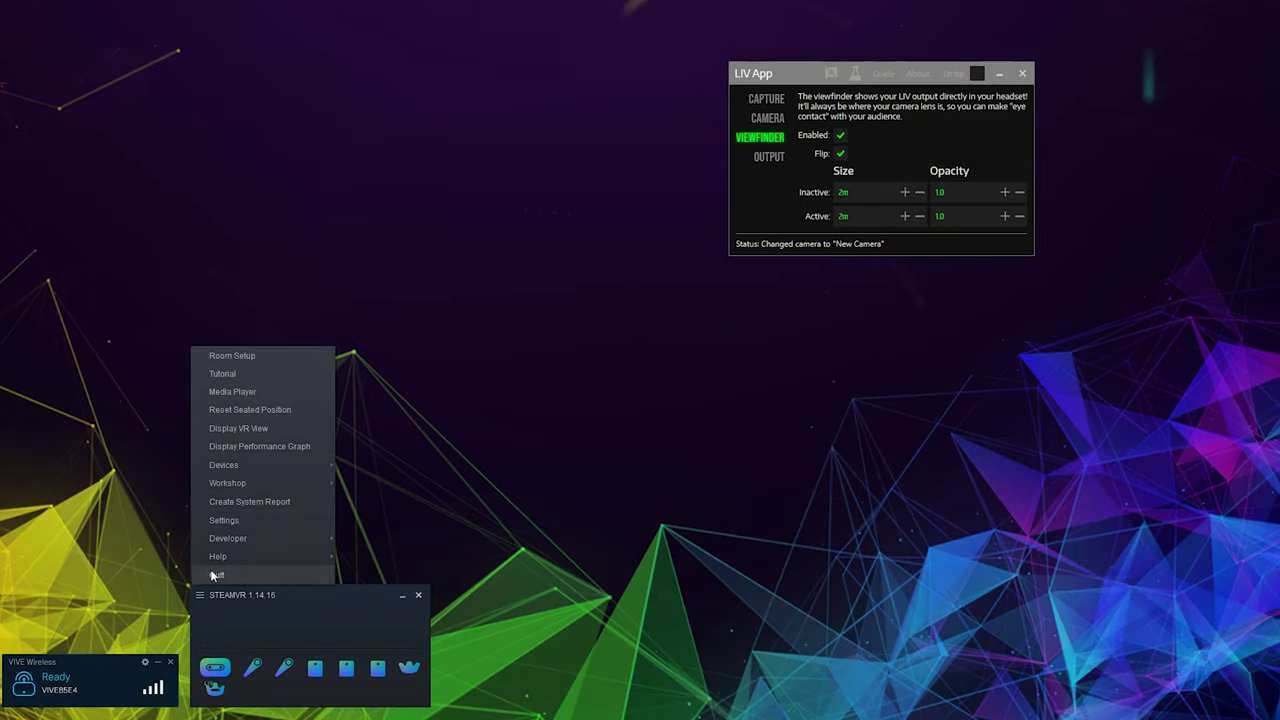
left_click(224, 521)
left_click(229, 198)
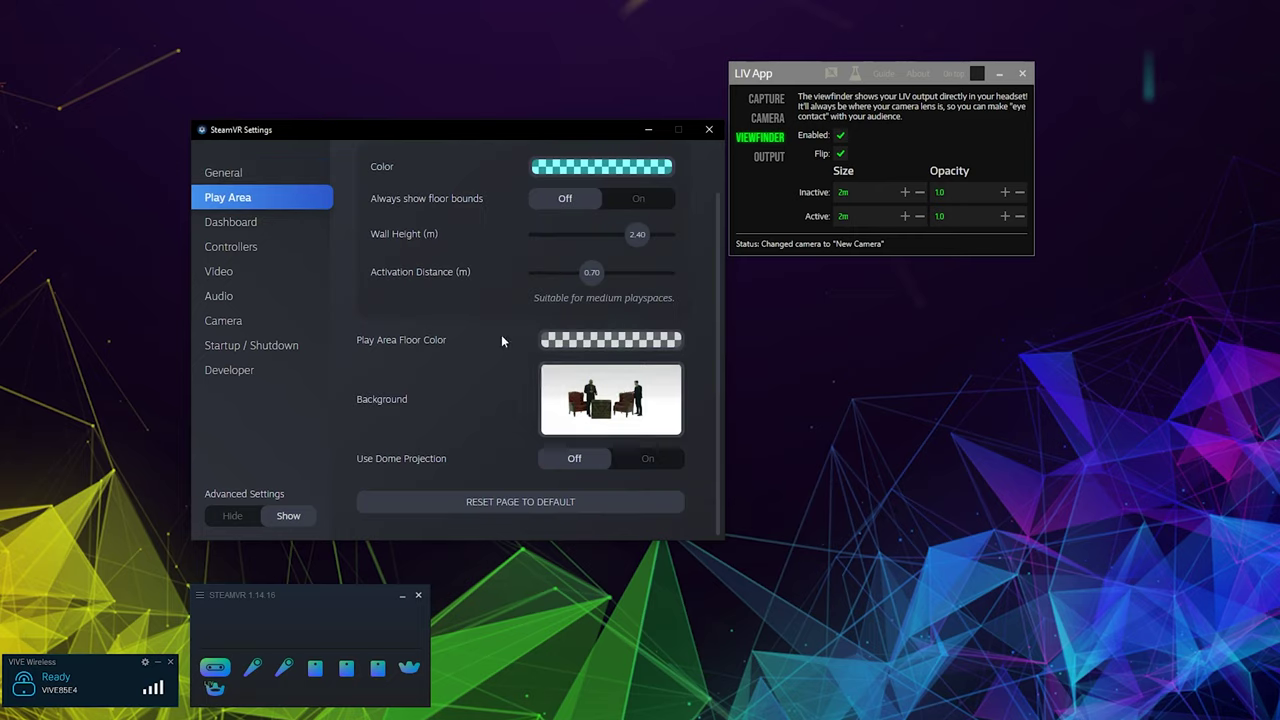
left_click(645, 411)
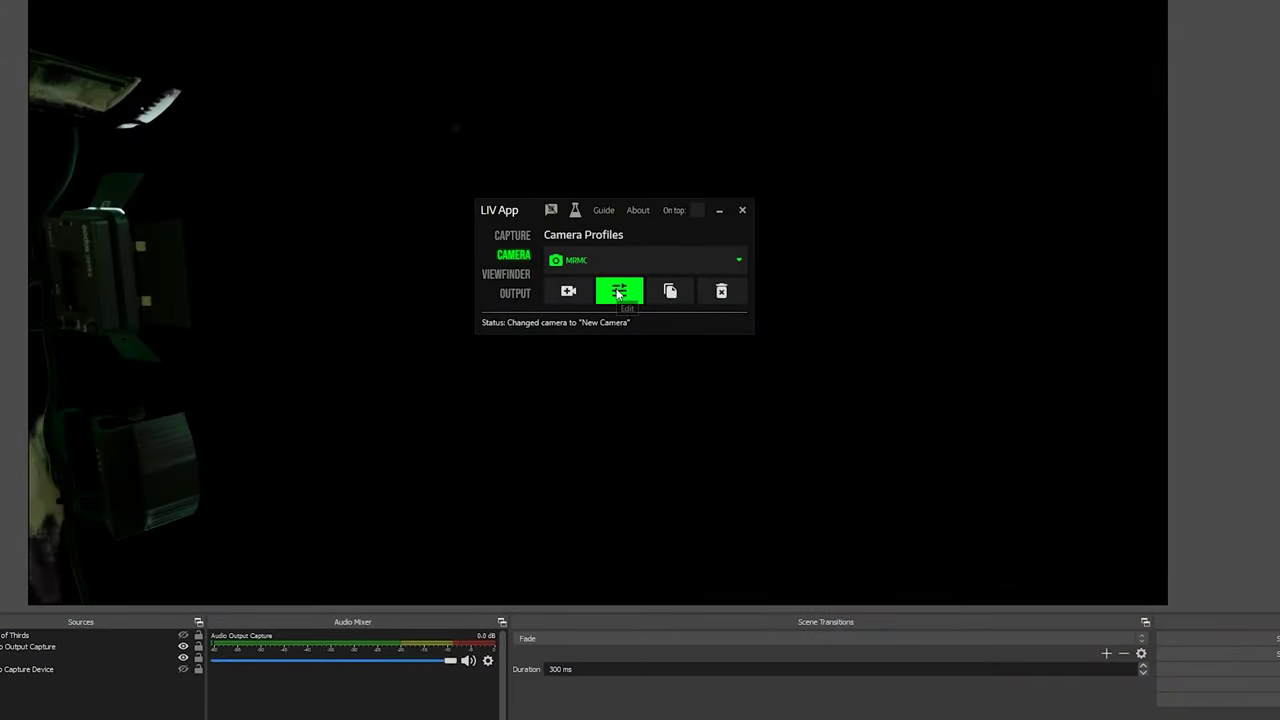
Step: Open the keying settings of the MRMC camera profile and set the threshold to 0
left_click(616, 293)
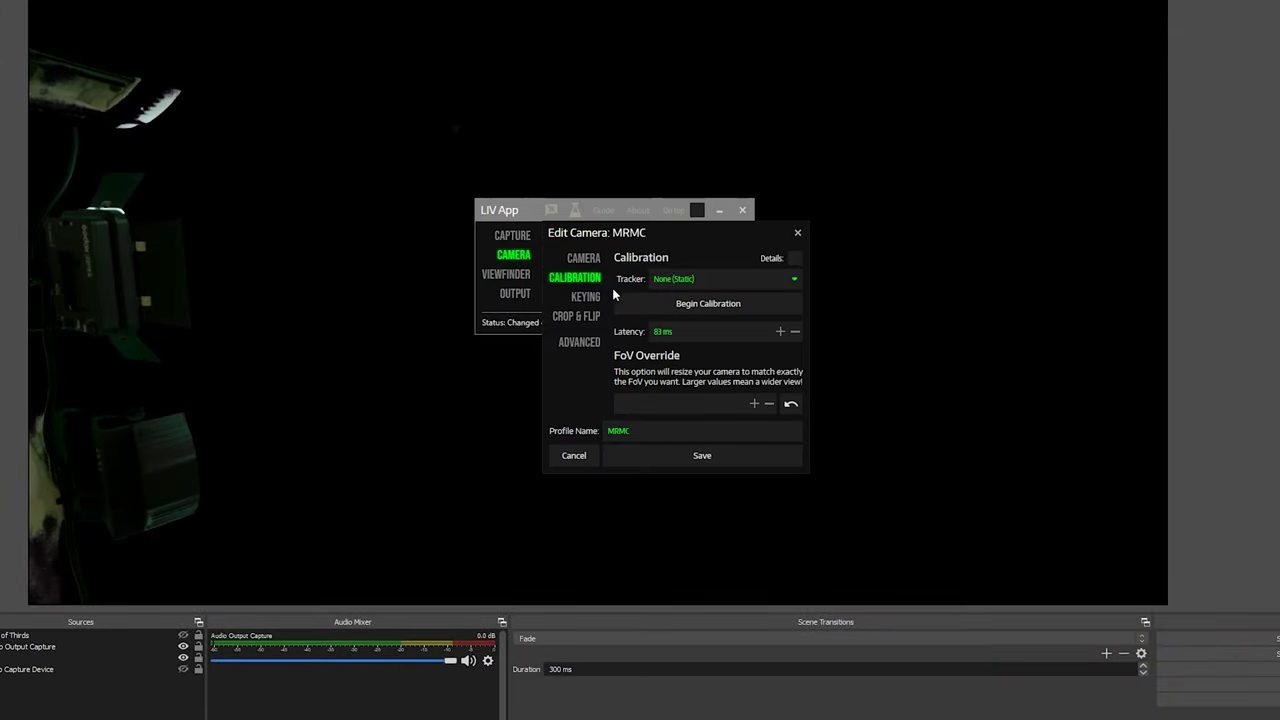
left_click(594, 298)
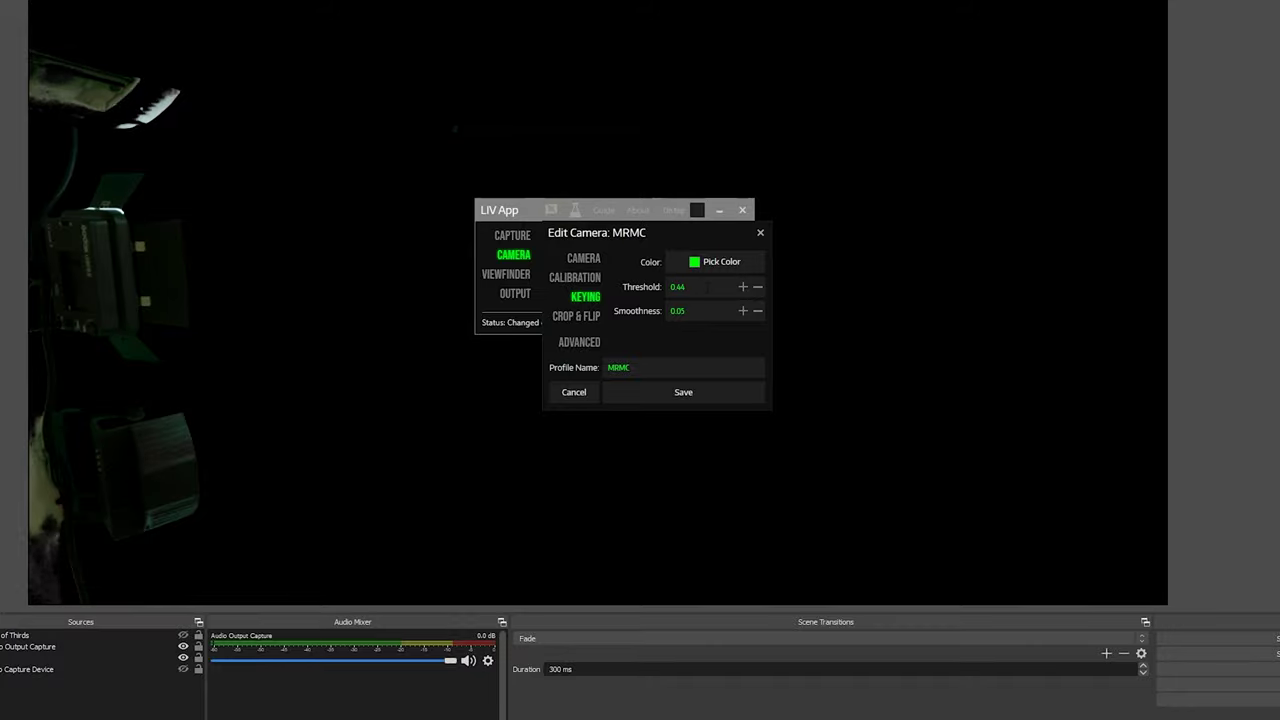
left_click_drag(736, 270, 681, 271)
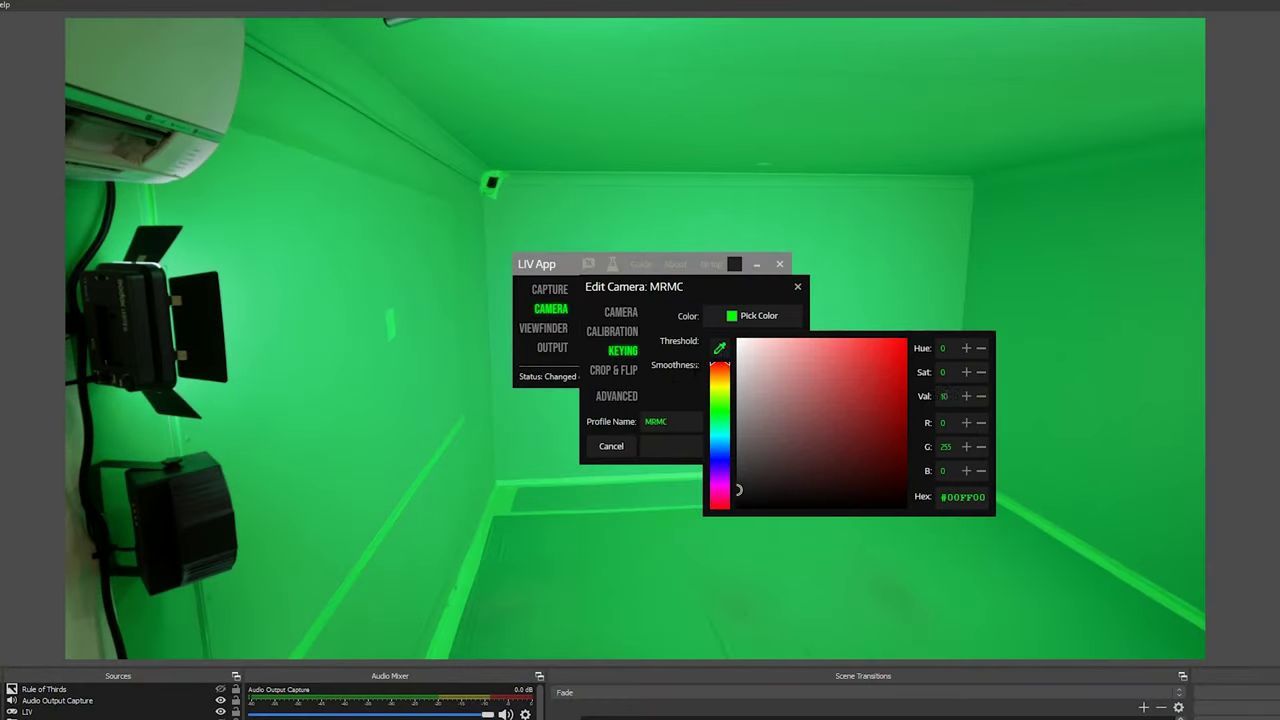
left_click(547, 428)
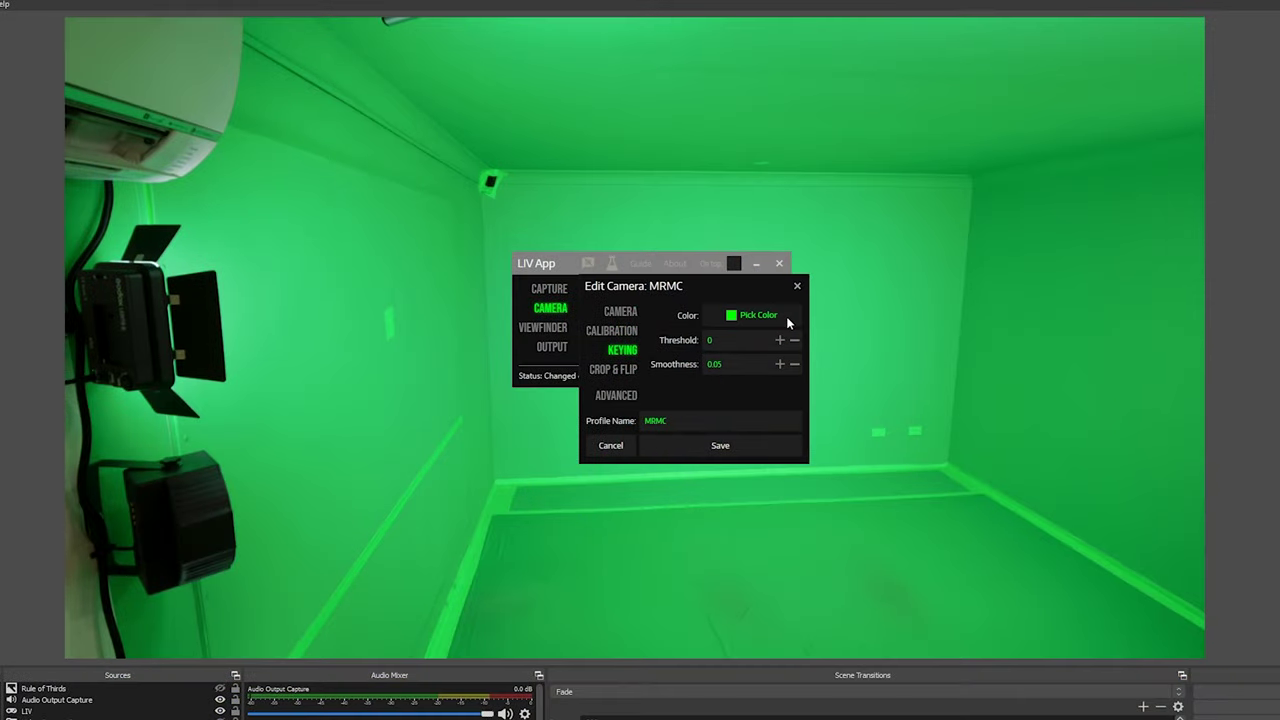
Step: Sample the key color from the green screen in the camera image and set its red value to 0
left_click(786, 318)
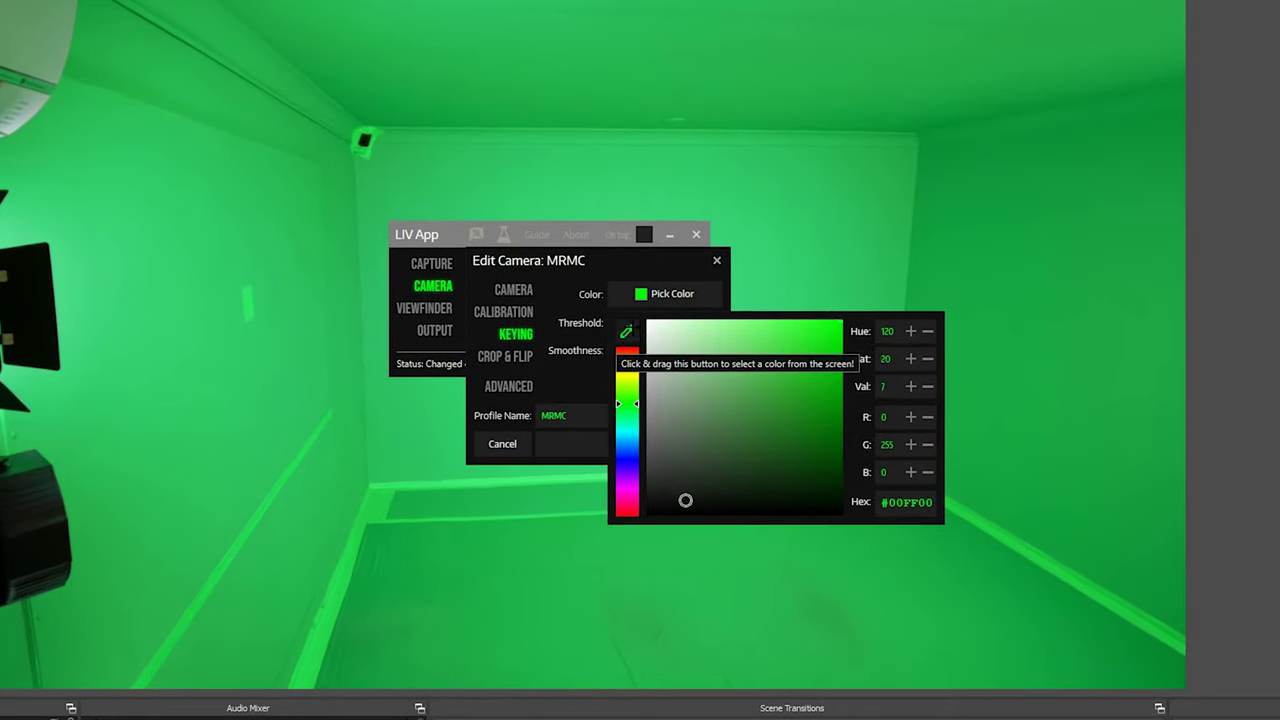
left_click(632, 332)
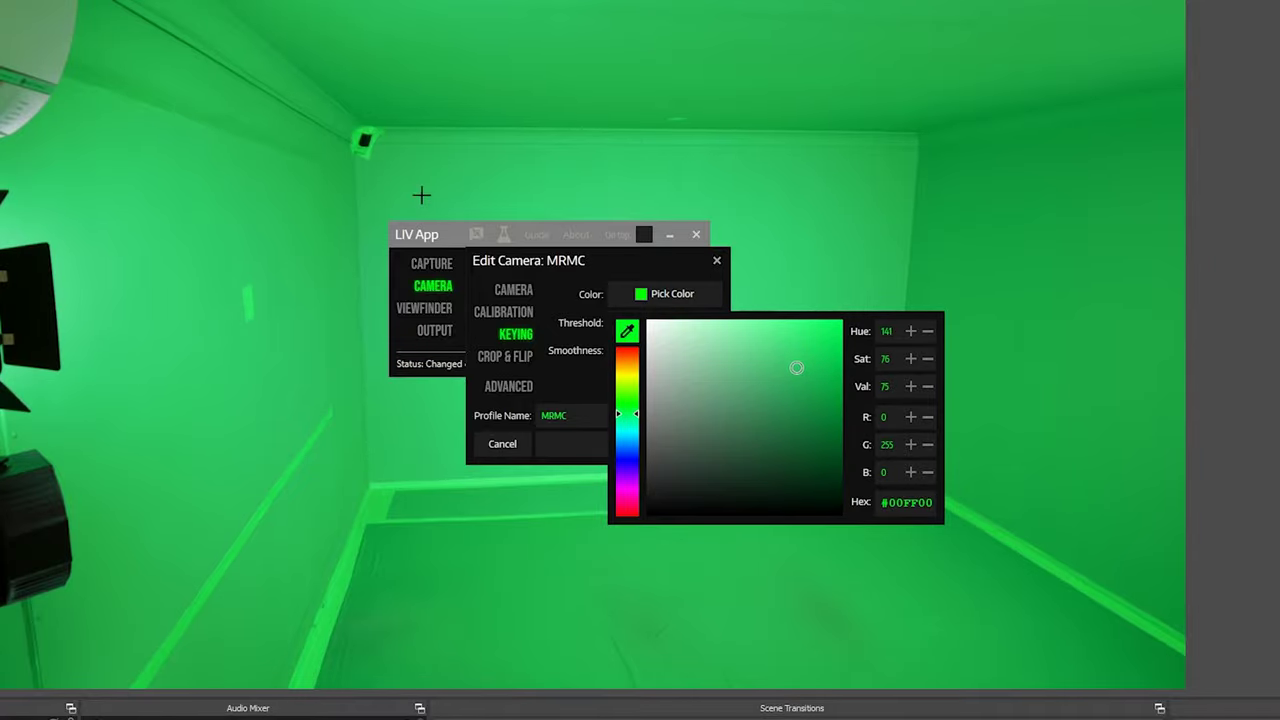
left_click(429, 424)
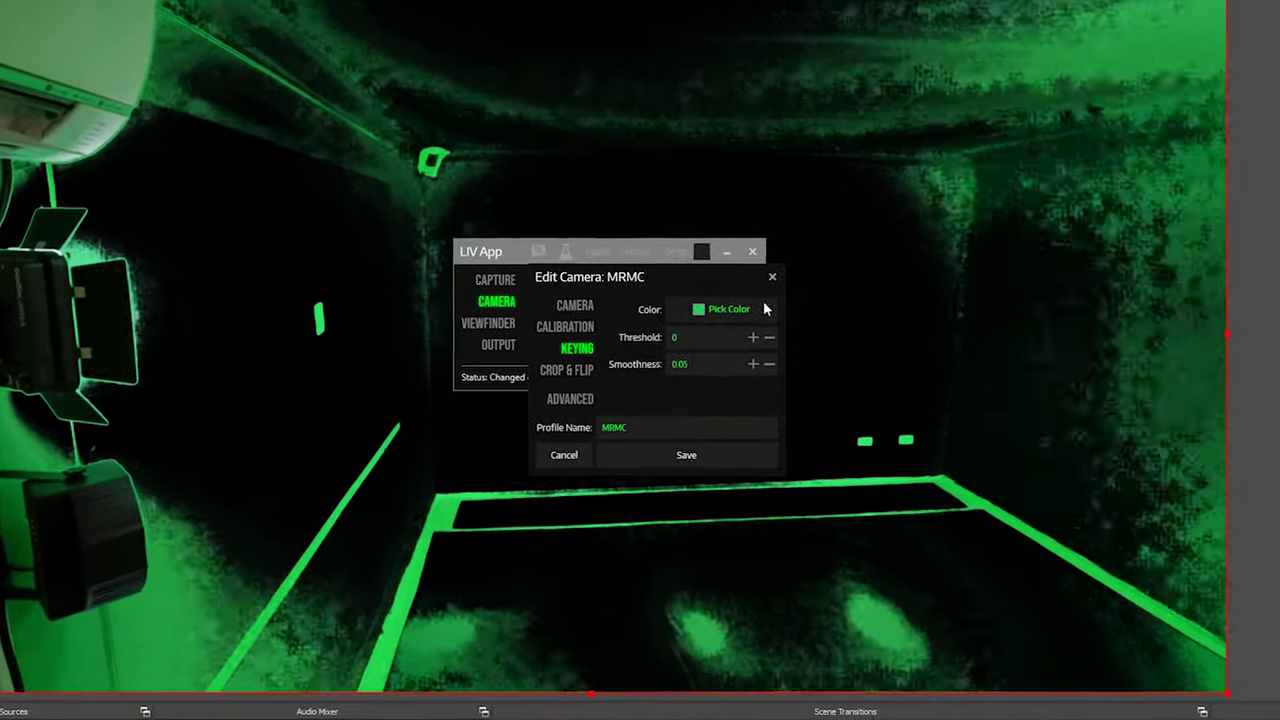
left_click(760, 309)
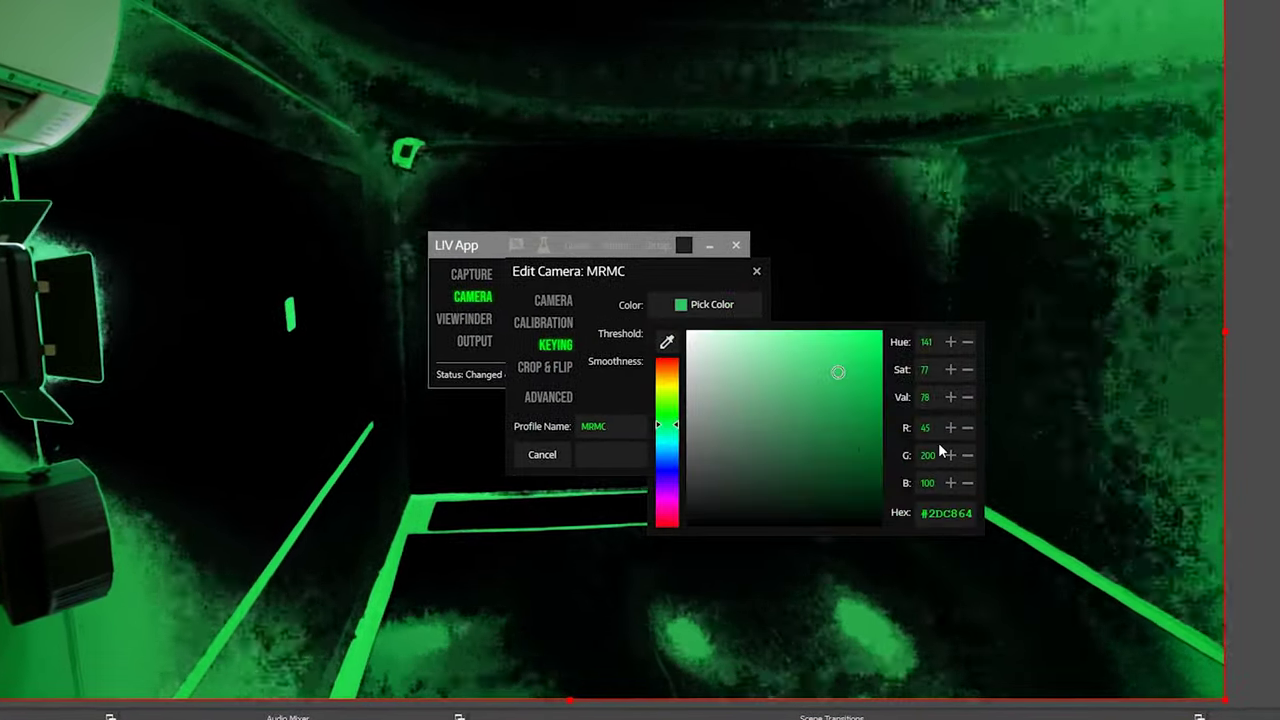
type("0")
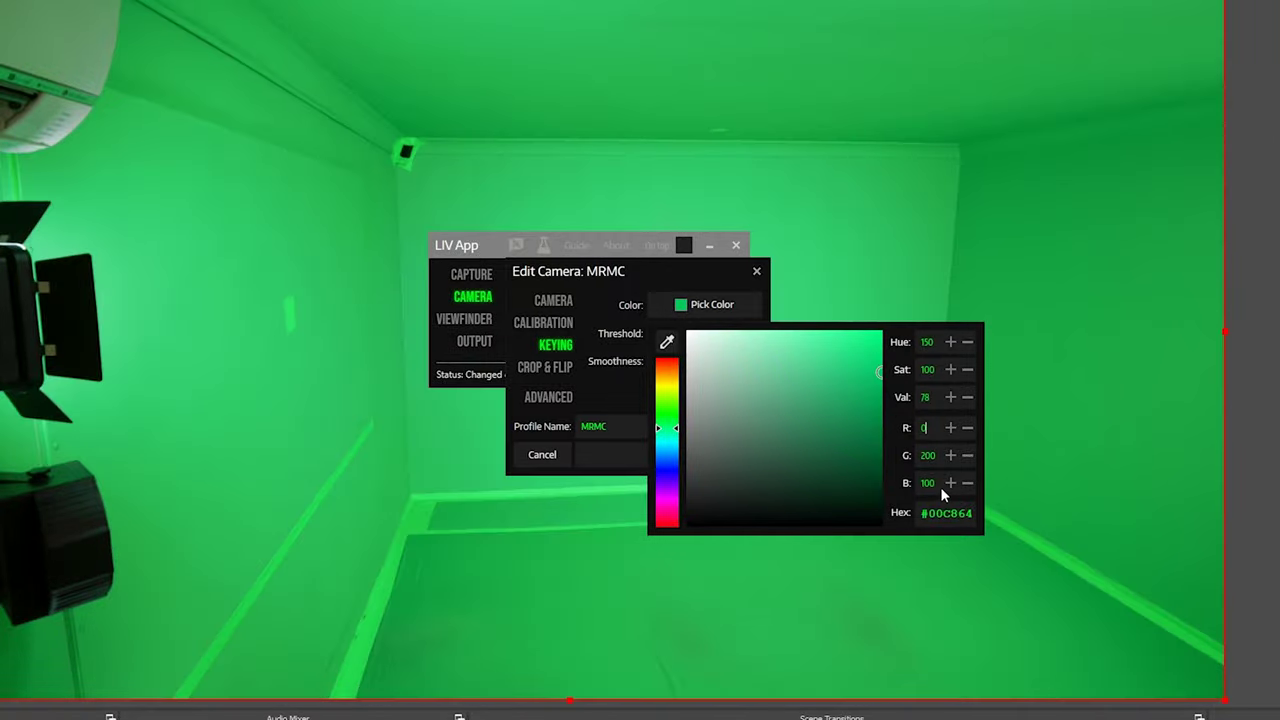
left_click(980, 548)
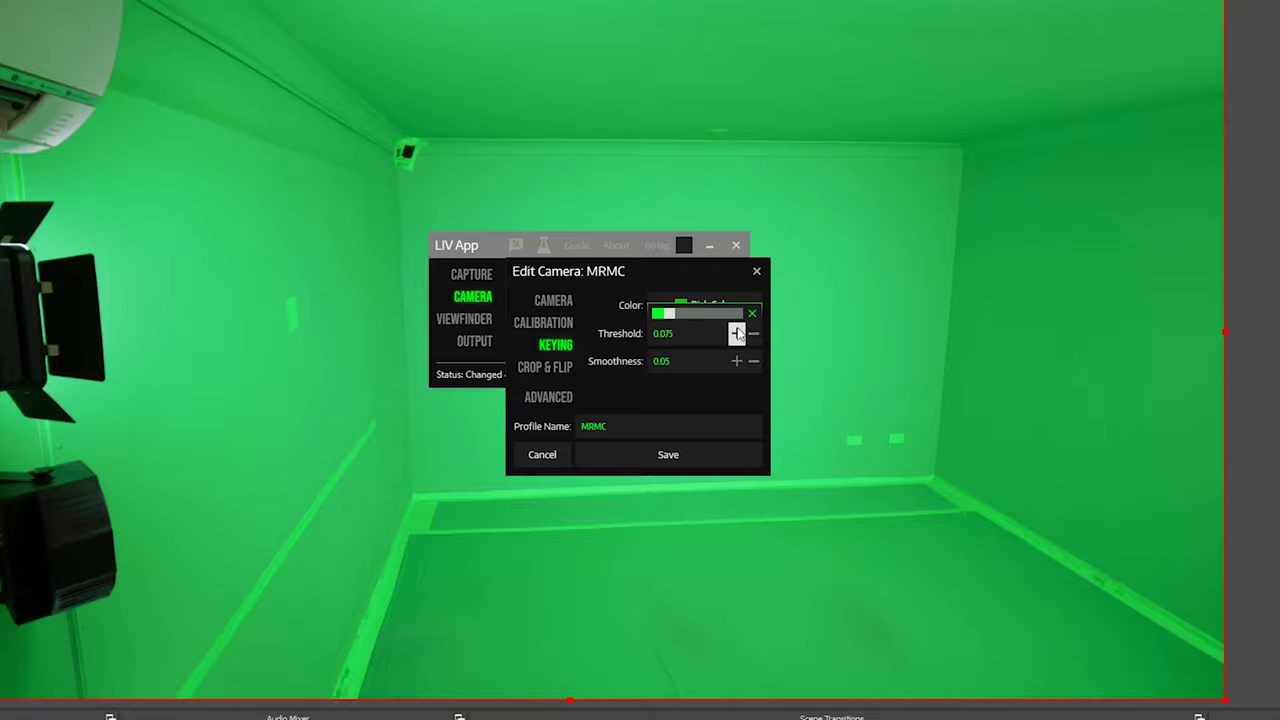
Step: Raise the keying threshold to 0.235 and slightly increase the key color's blue value
left_click(737, 333)
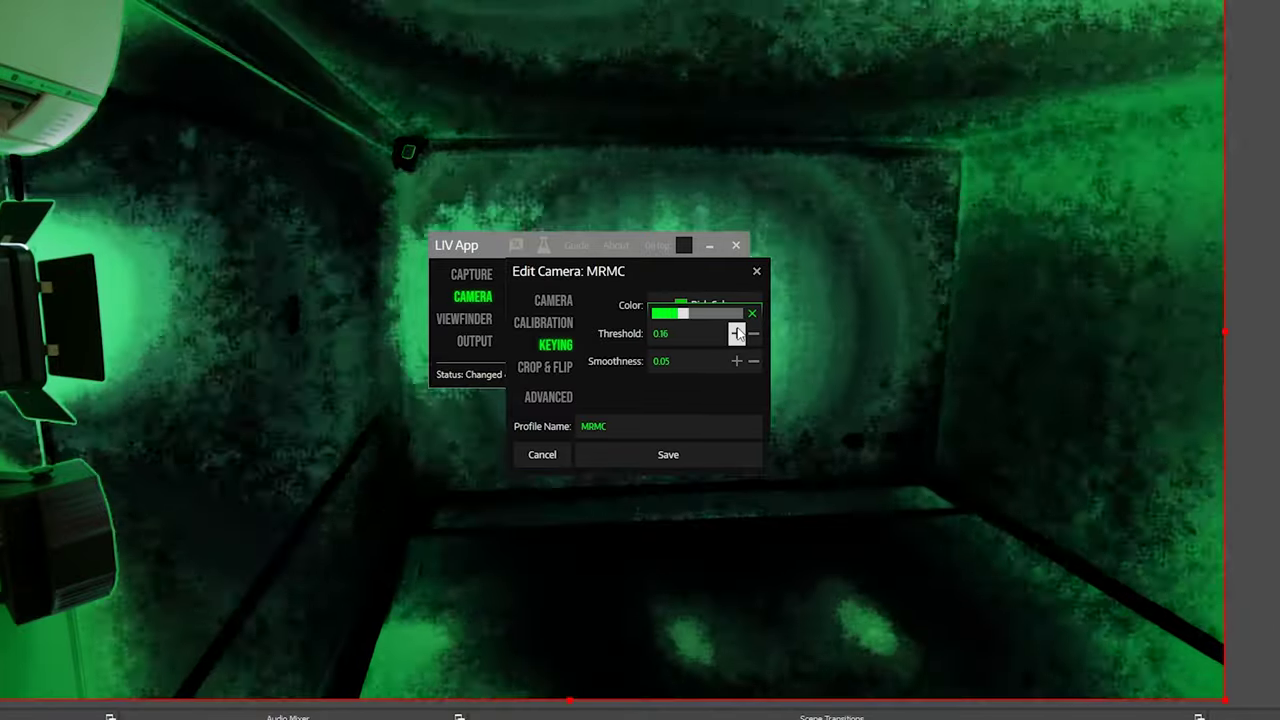
left_click(737, 333)
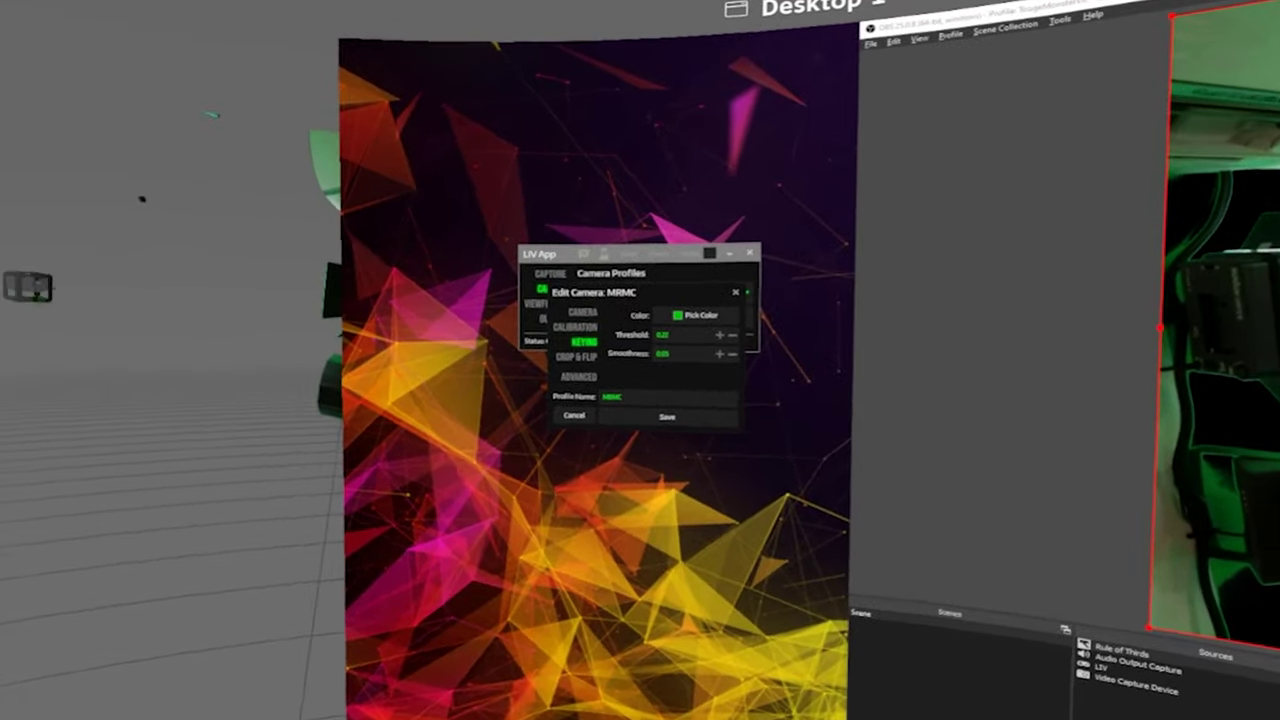
left_click(700, 315)
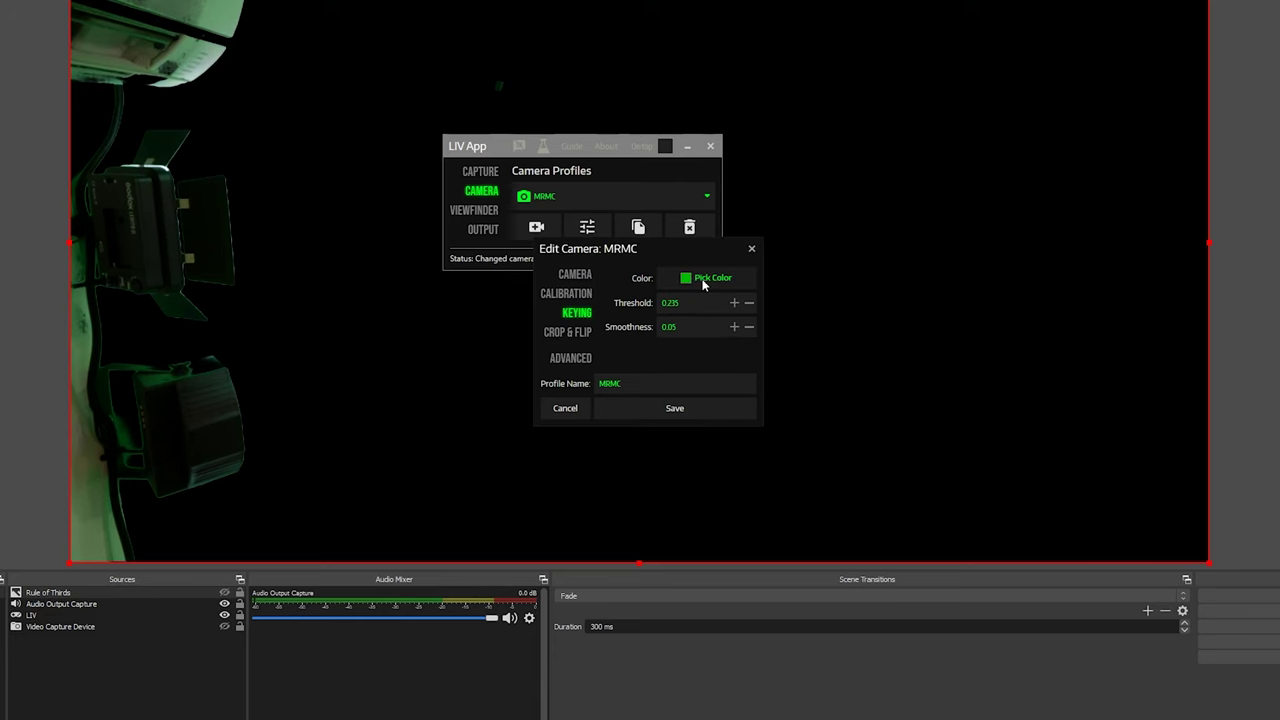
left_click(703, 285)
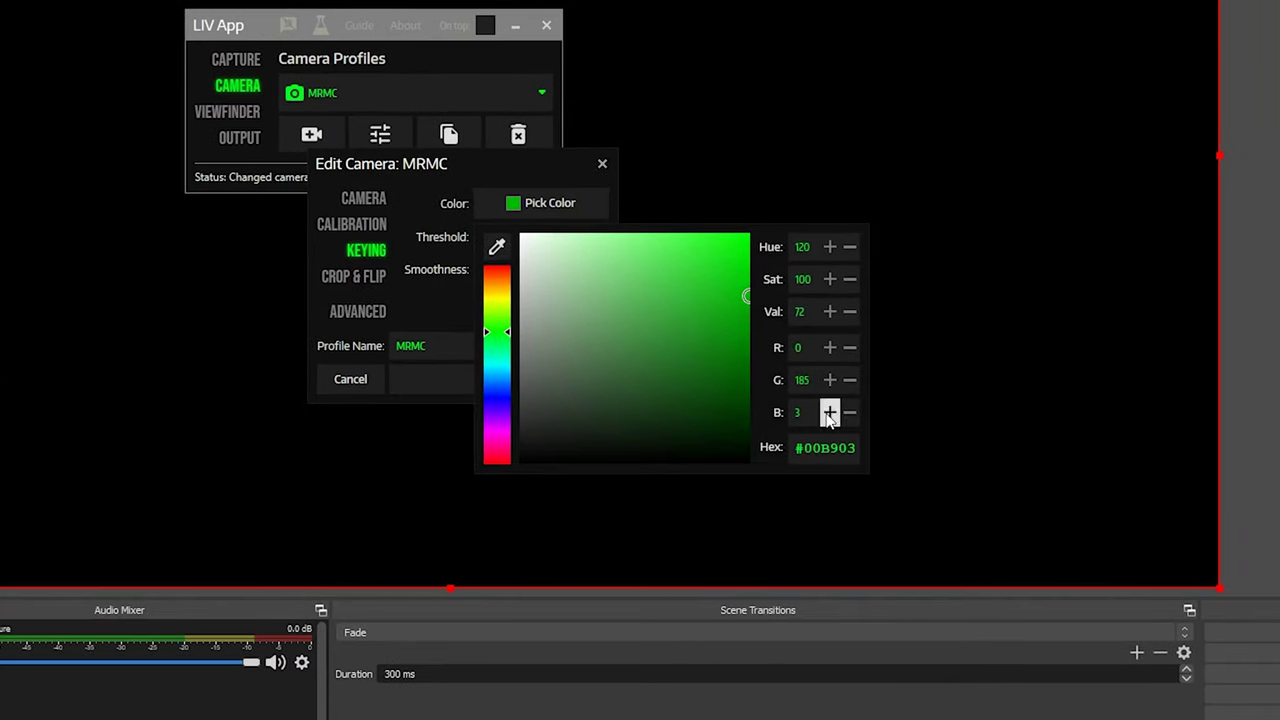
left_click(826, 413)
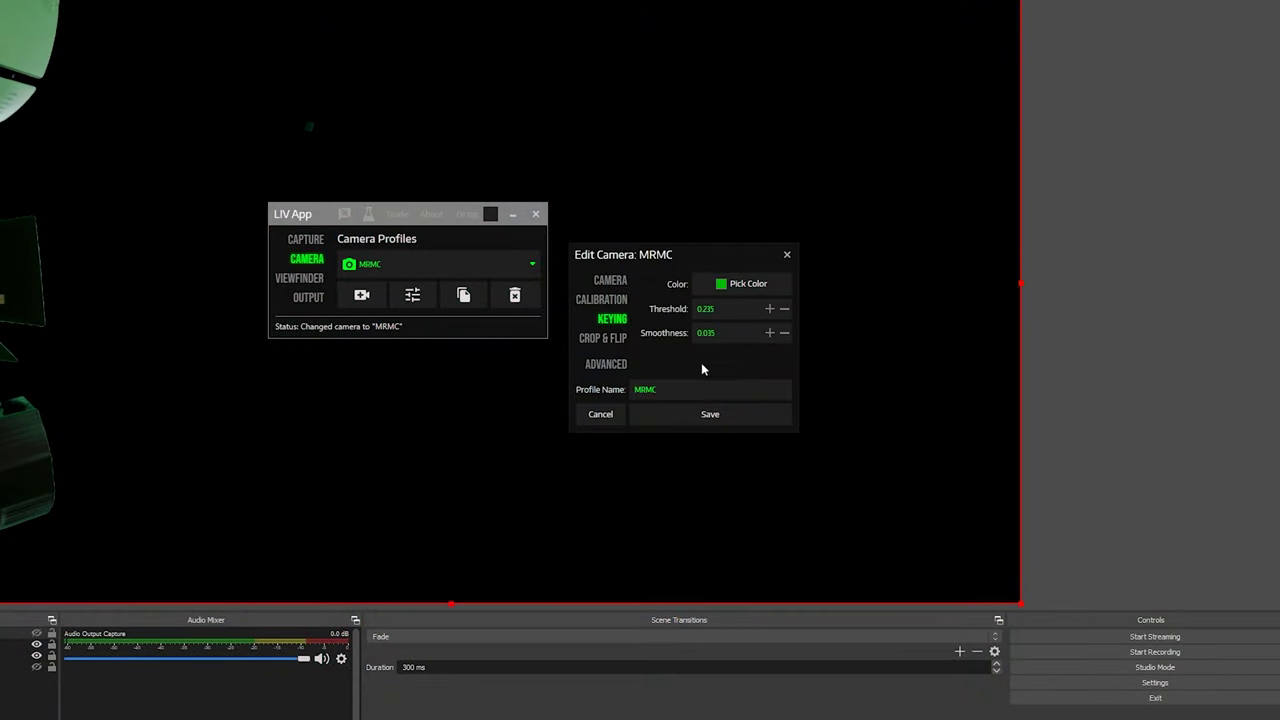
Step: Enable the LUT in the MRMC camera's advanced settings and set its amount to 0.8
left_click(606, 364)
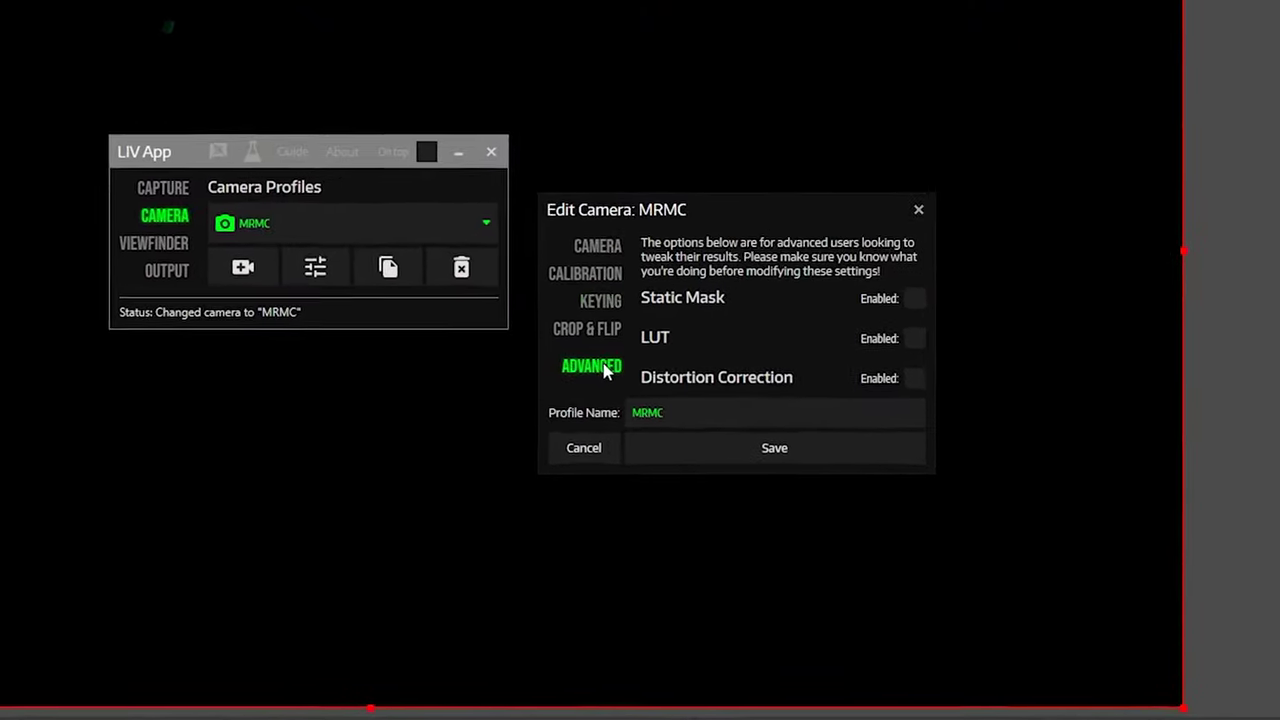
left_click(928, 338)
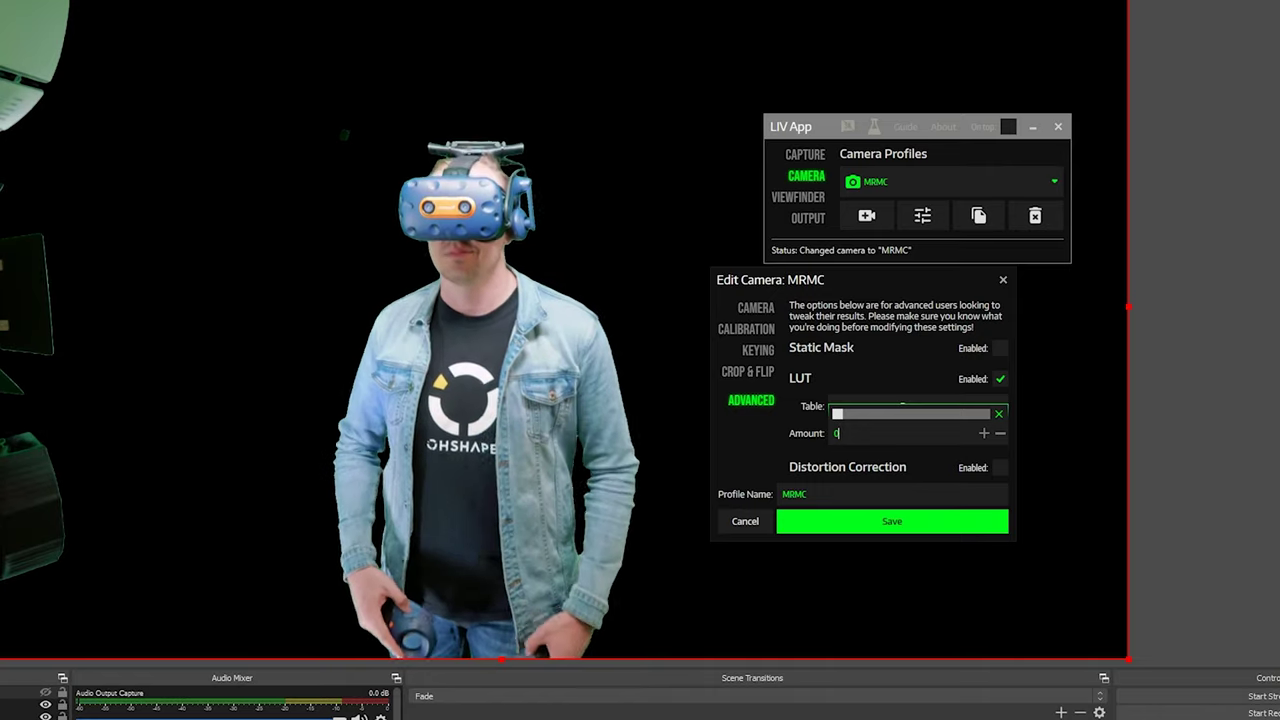
left_click(984, 433)
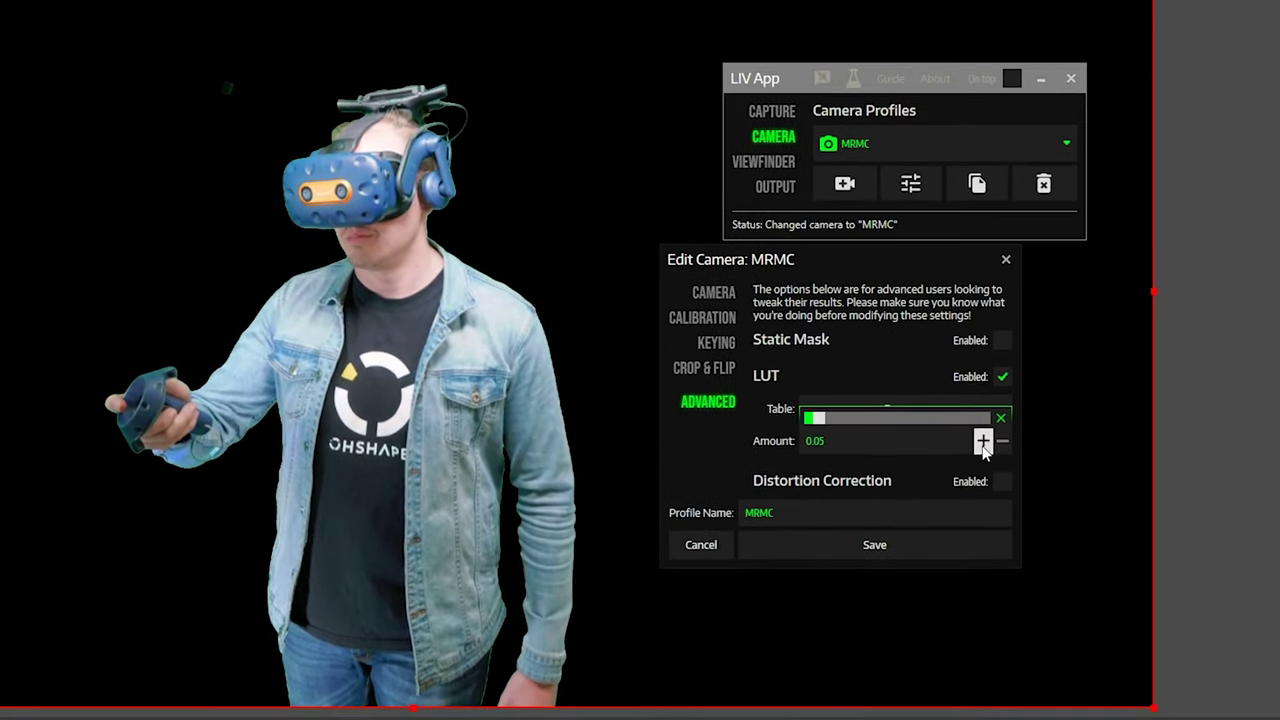
left_click(983, 441)
left_click(983, 441)
left_click(983, 441)
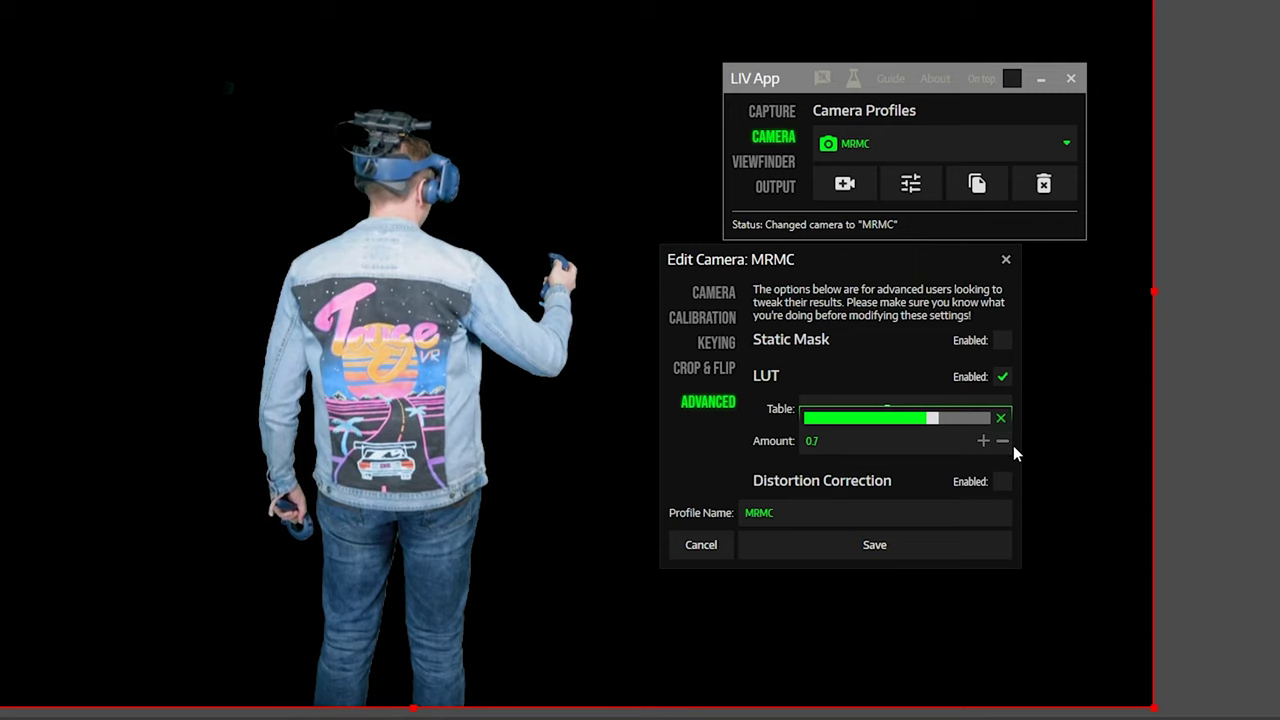
left_click(1002, 441)
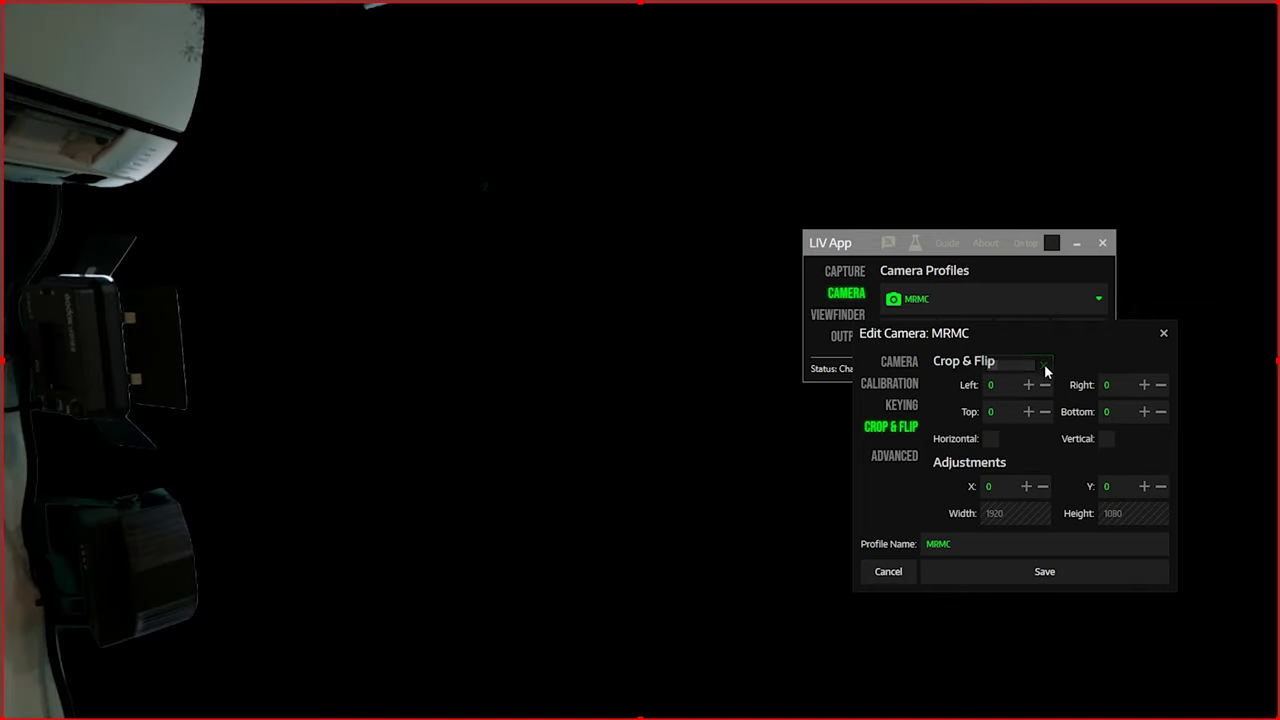
Step: Toggle the camera's horizontal flip on and back off, and enable the Static Mask in its advanced settings
left_click(990, 438)
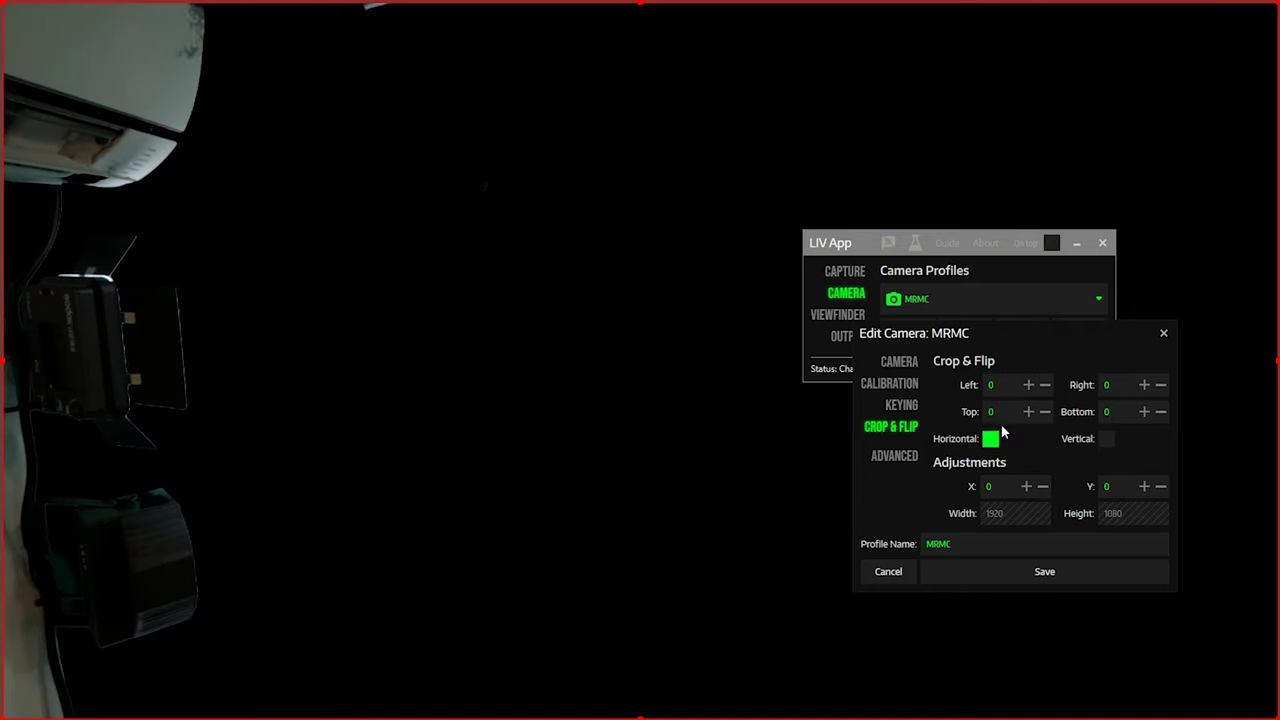
left_click(990, 438)
left_click(906, 459)
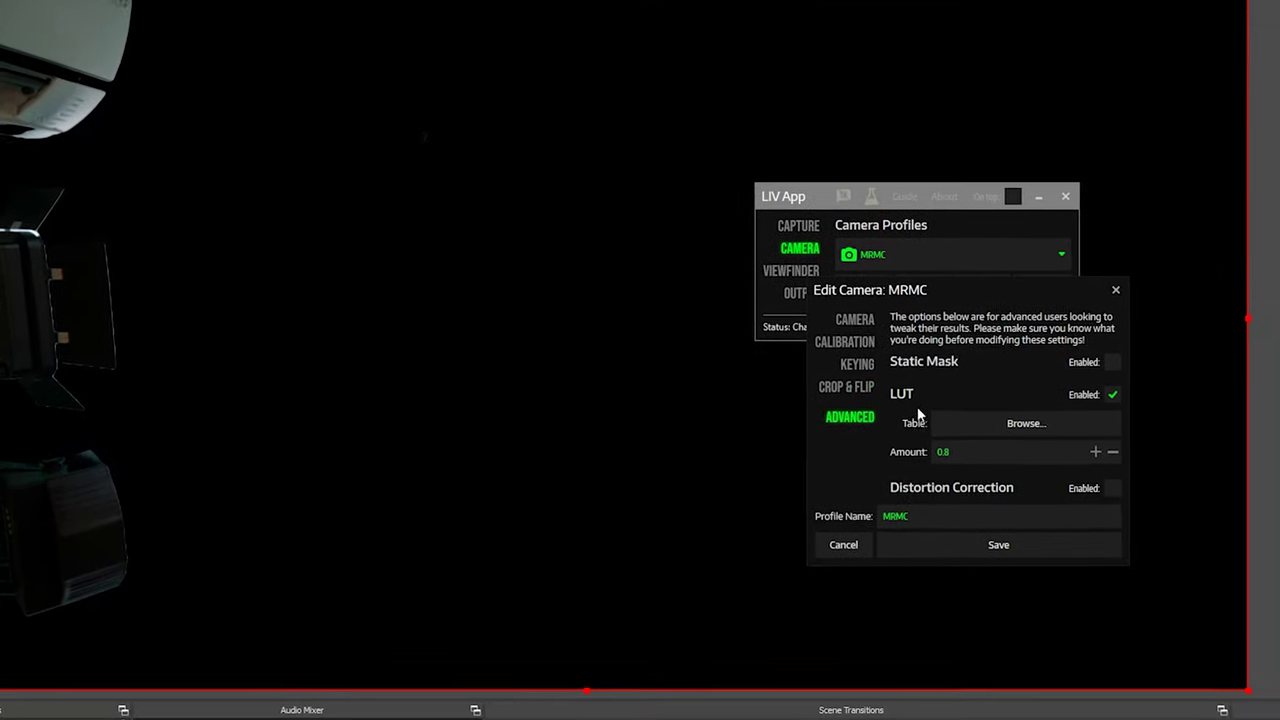
left_click(1078, 324)
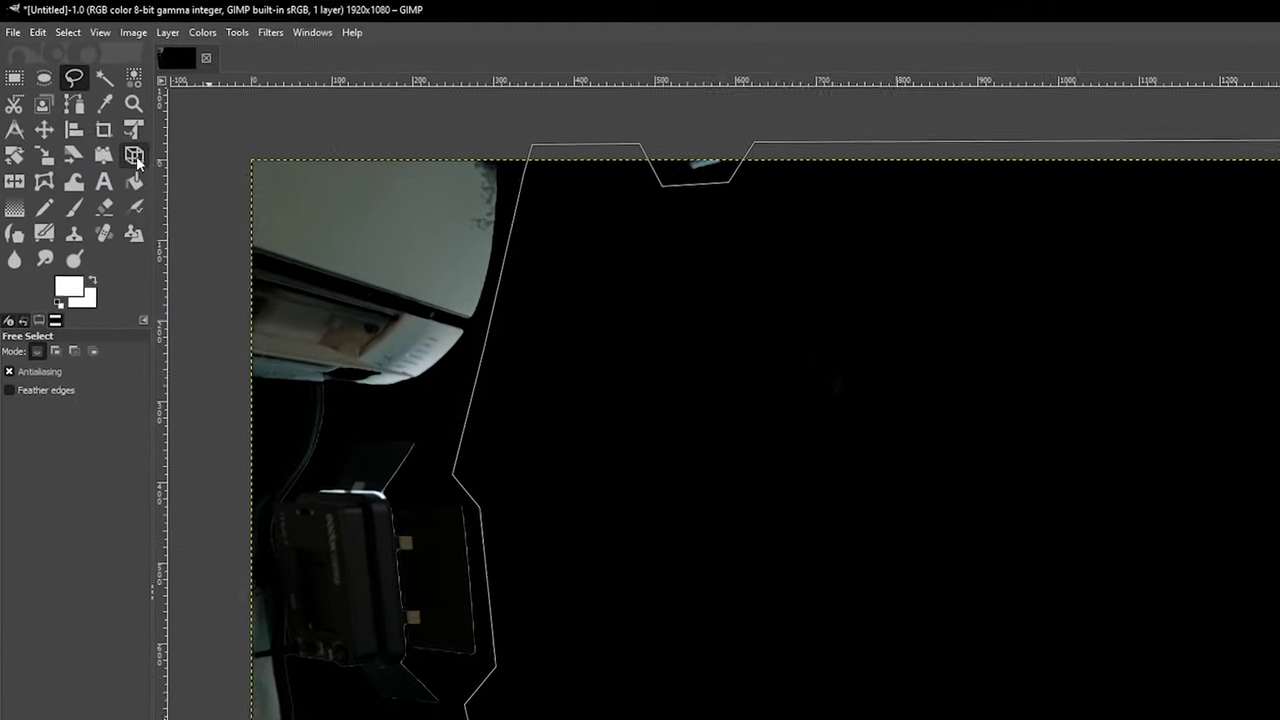
Step: In GIMP, fill the outlined green screen area with white and the inverted selection around the equipment with black
left_click(84, 113)
left_click(1118, 608)
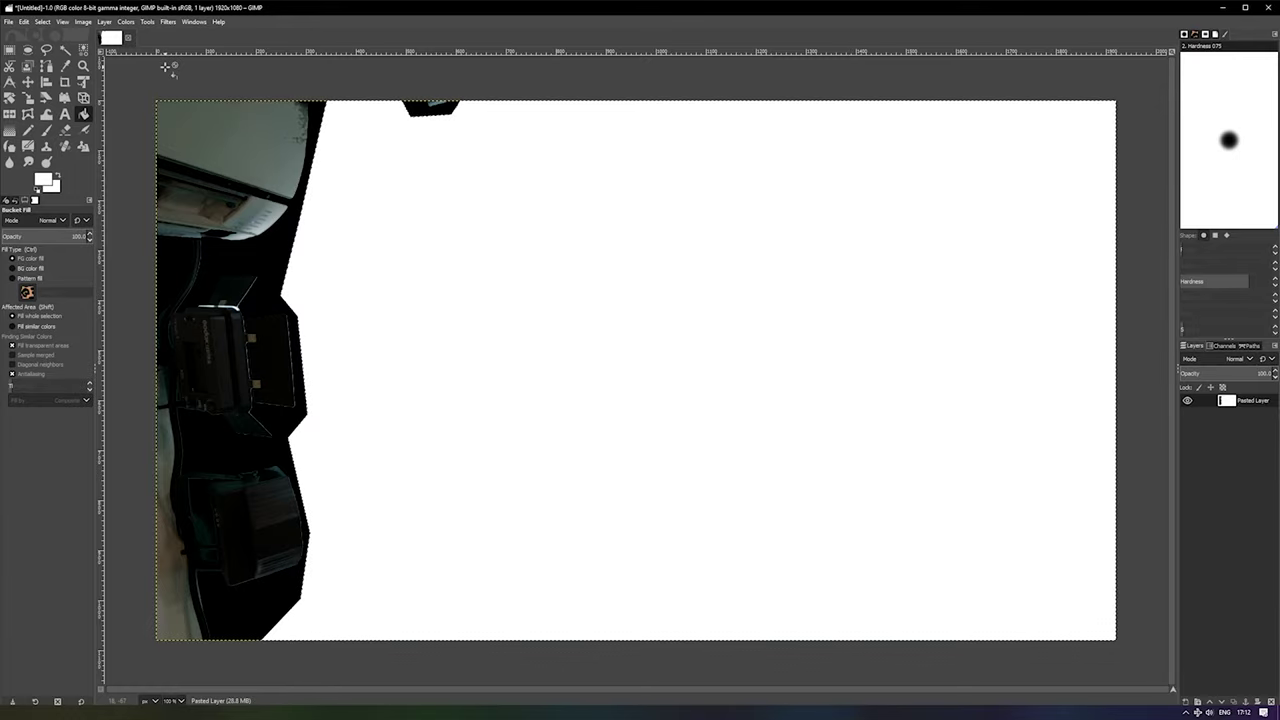
left_click(42, 21)
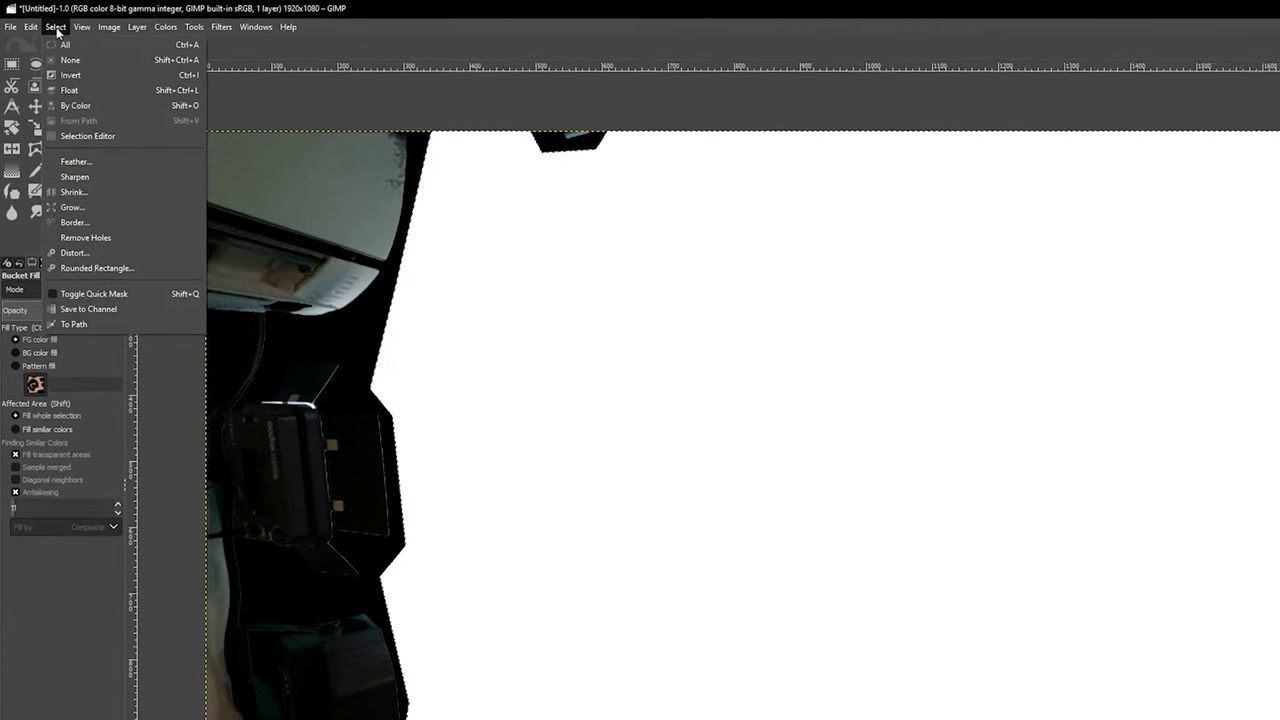
left_click(77, 79)
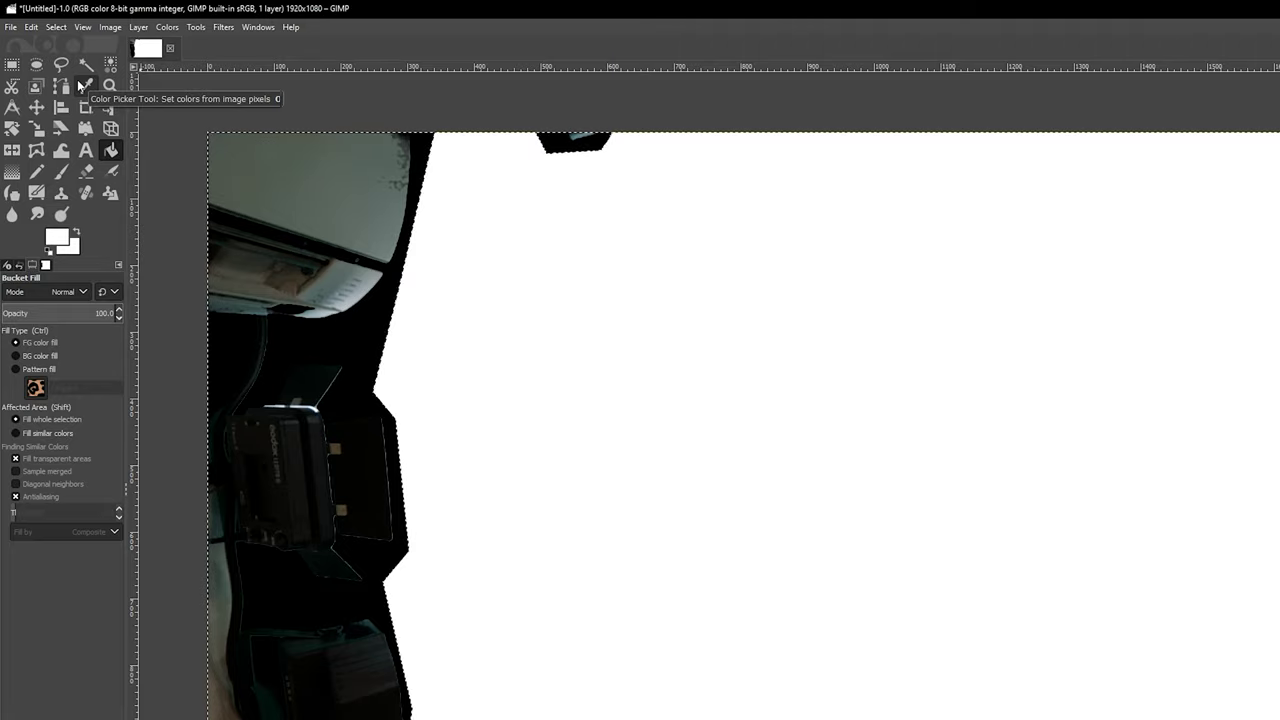
left_click(278, 308)
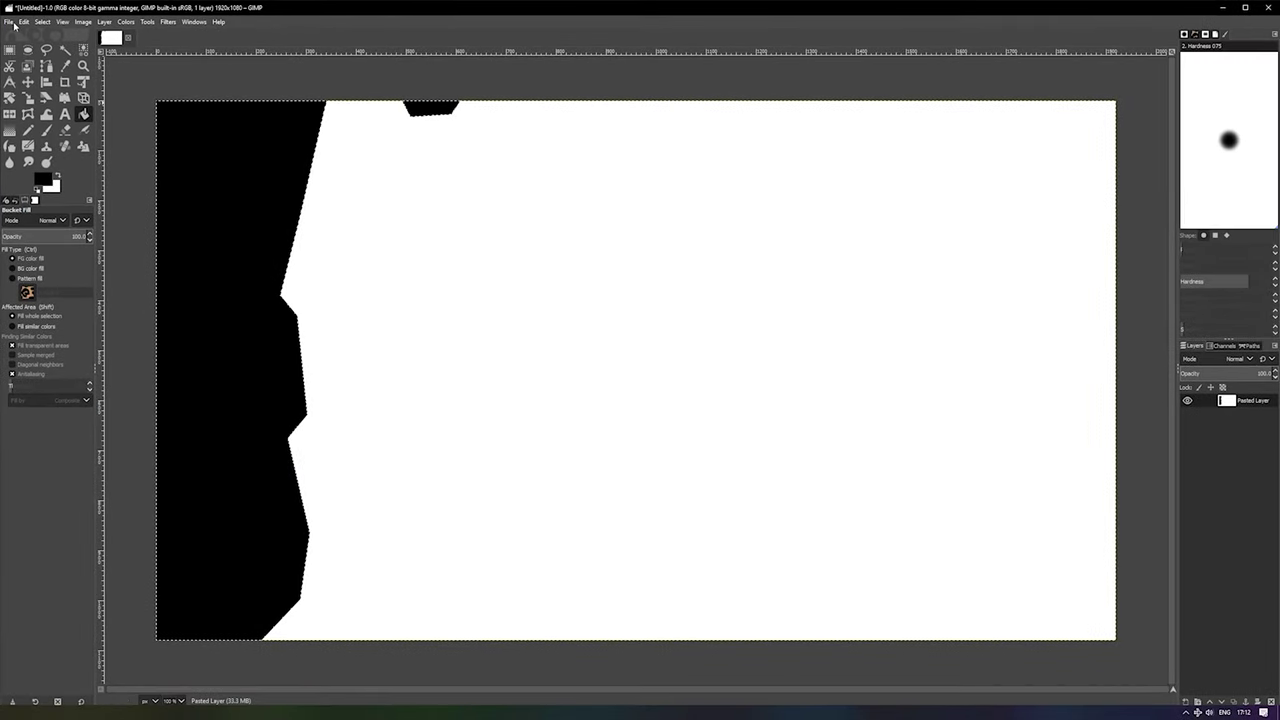
Step: Export the black and white mask from GIMP to the Desktop as StaticMask.png
left_click(9, 21)
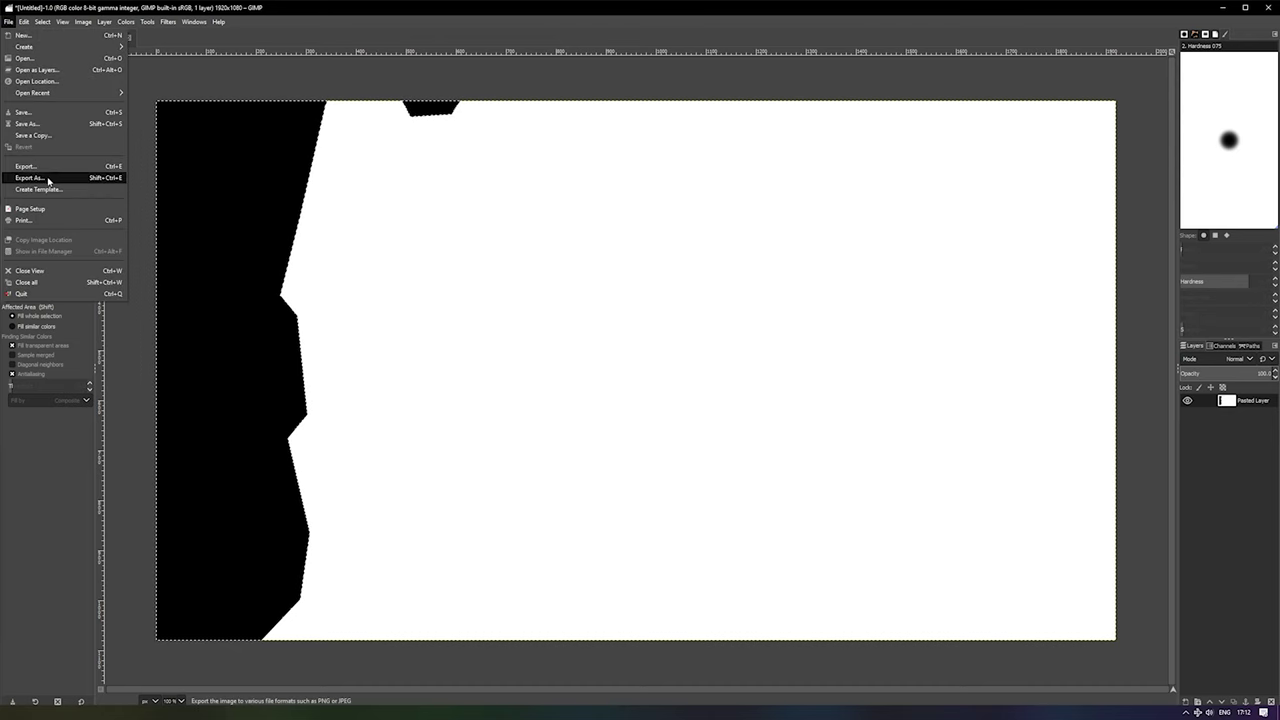
left_click(30, 177)
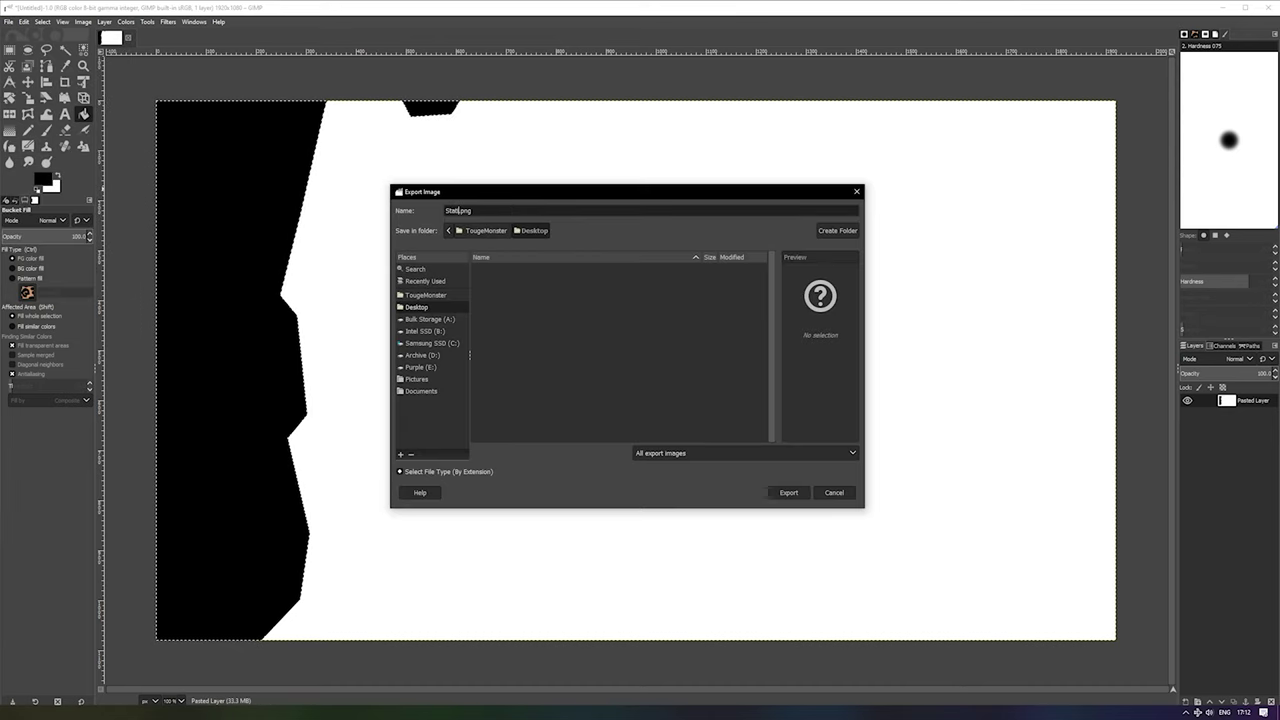
type("Stats")
left_click(789, 492)
left_click(423, 457)
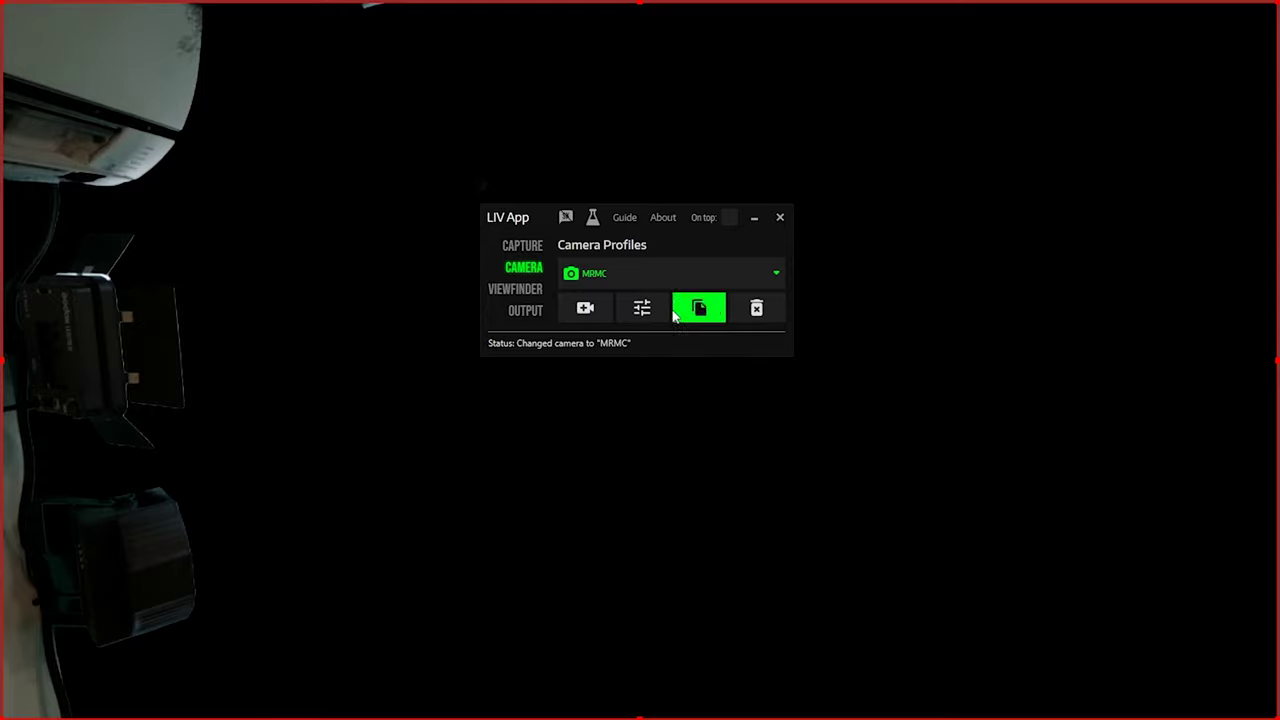
Step: In LIV, enable the MRMC camera's Static Mask, load StaticMask.png from the Desktop and save the profile
left_click(644, 314)
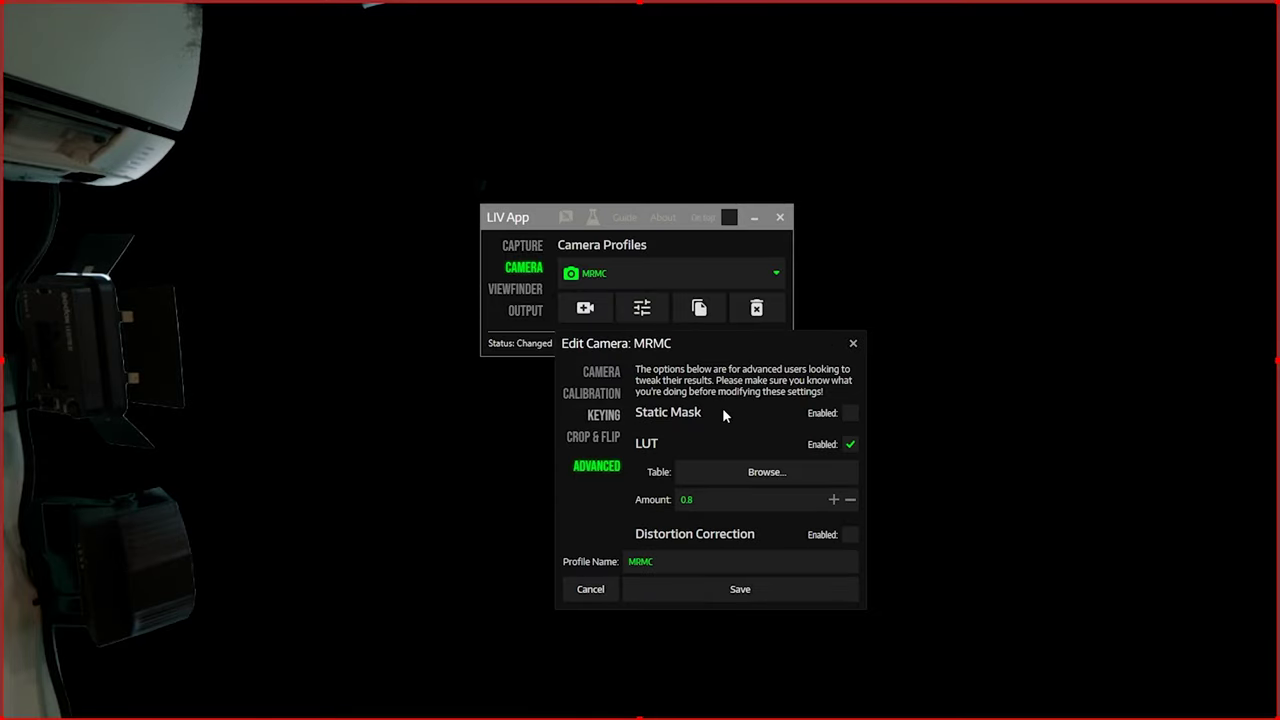
left_click(850, 413)
left_click(767, 441)
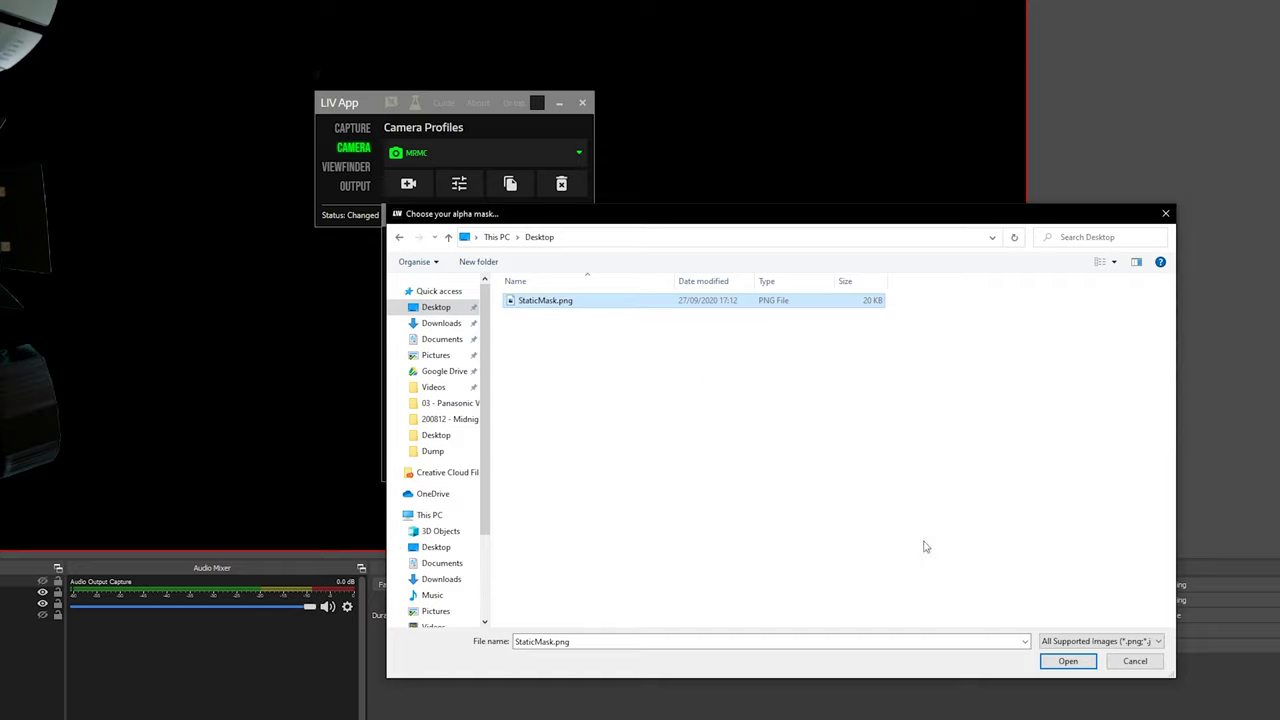
left_click(1068, 661)
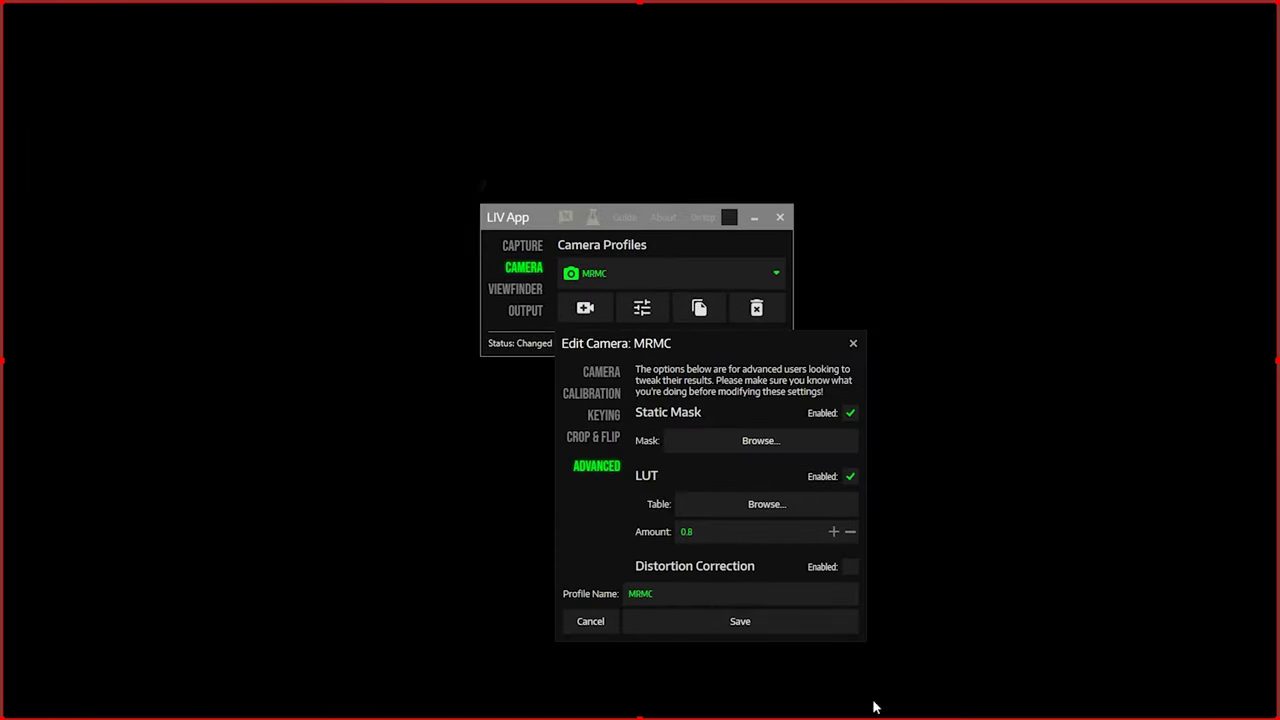
left_click(759, 626)
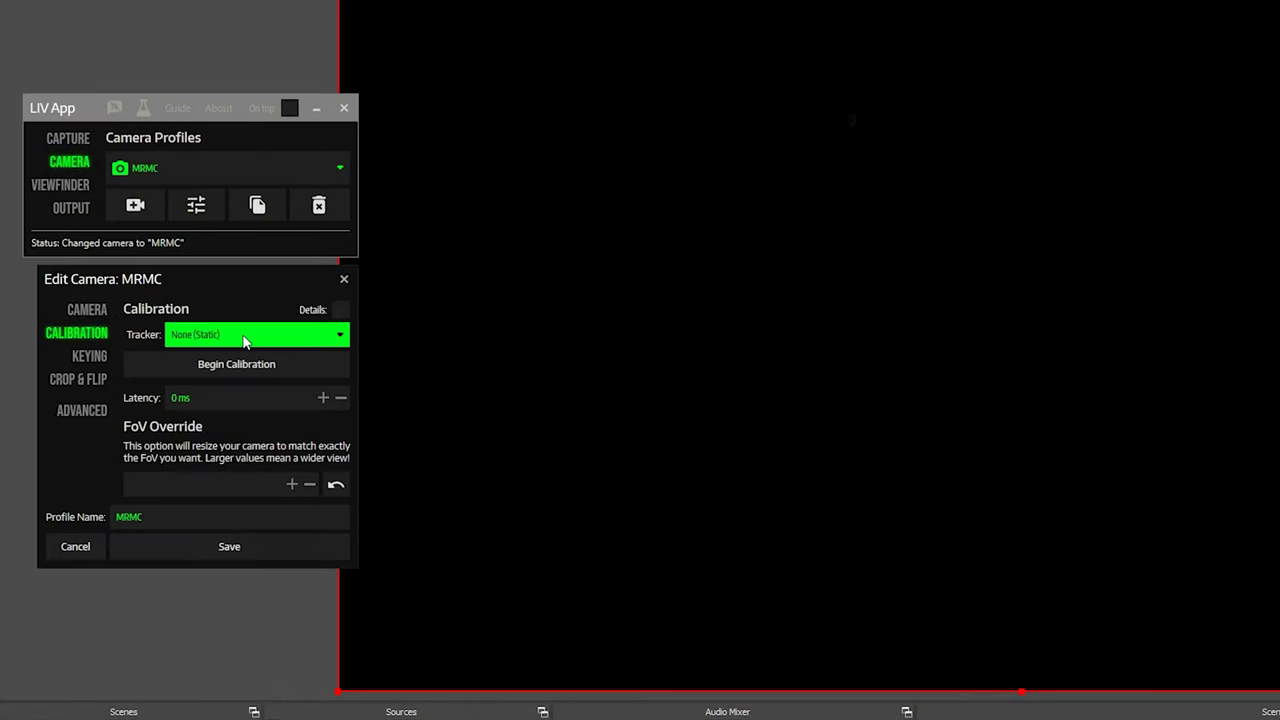
Step: Assign the VIVE Tracker Pro as the MRMC camera's tracker, run its calibration and save the profile
left_click(244, 341)
left_click(257, 407)
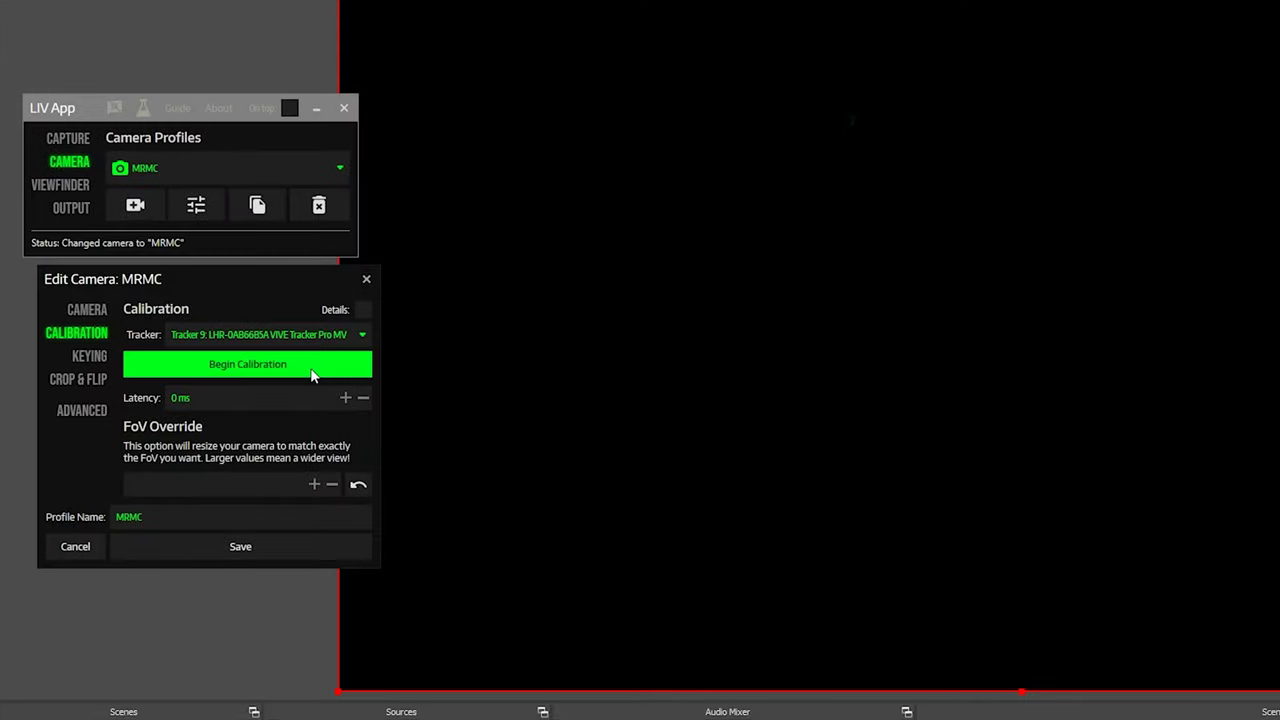
left_click(311, 370)
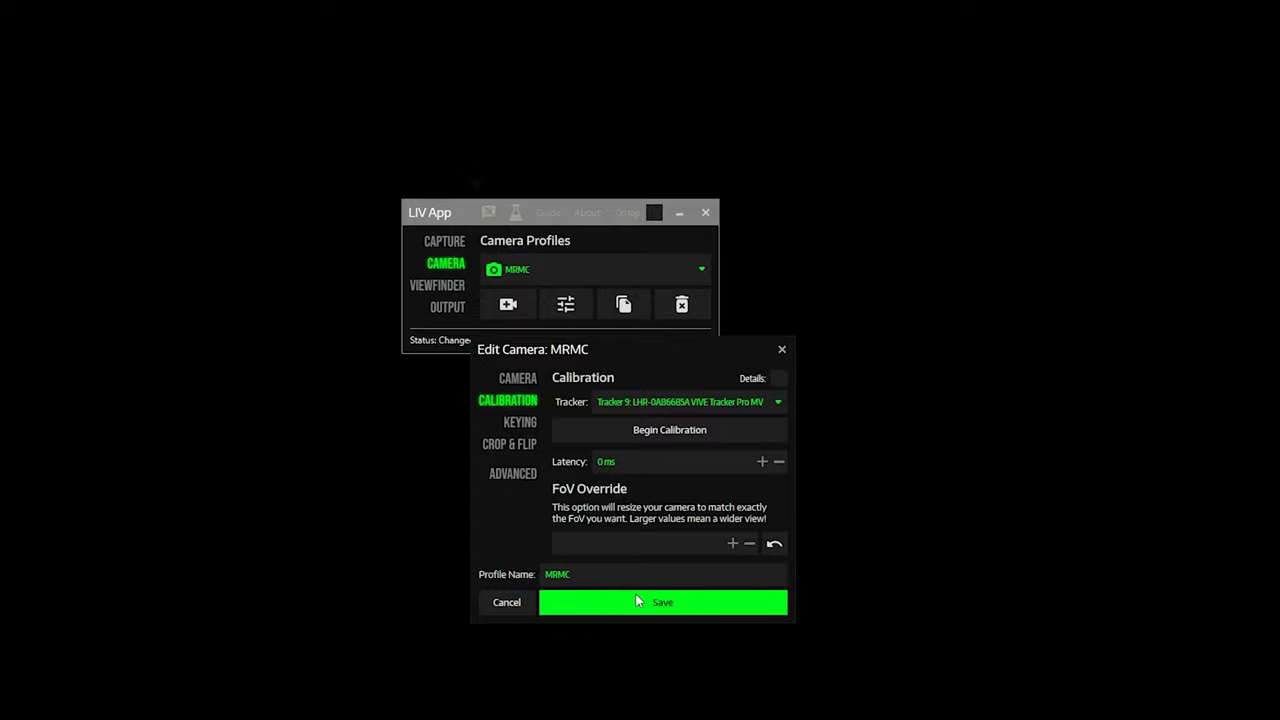
left_click(638, 601)
Step: Choose Beat Saber as the automatic capture application with a target resolution of 1920 x 1080
left_click(445, 246)
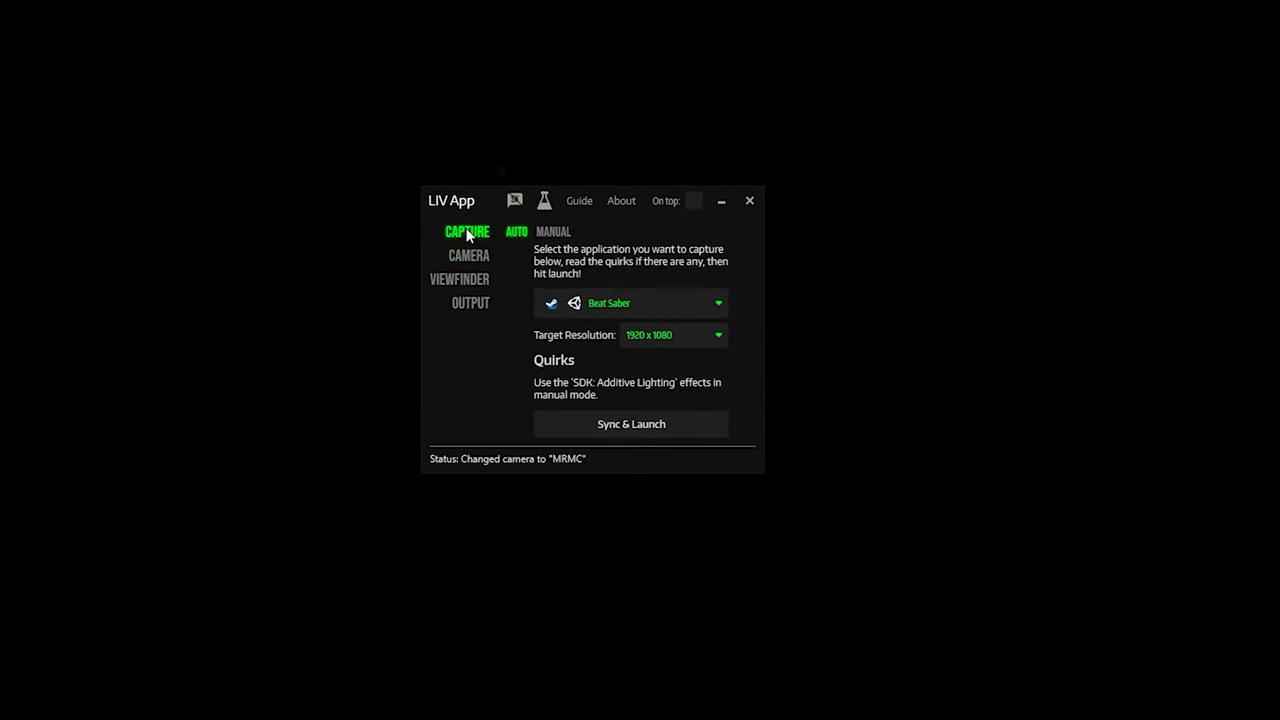
left_click(661, 302)
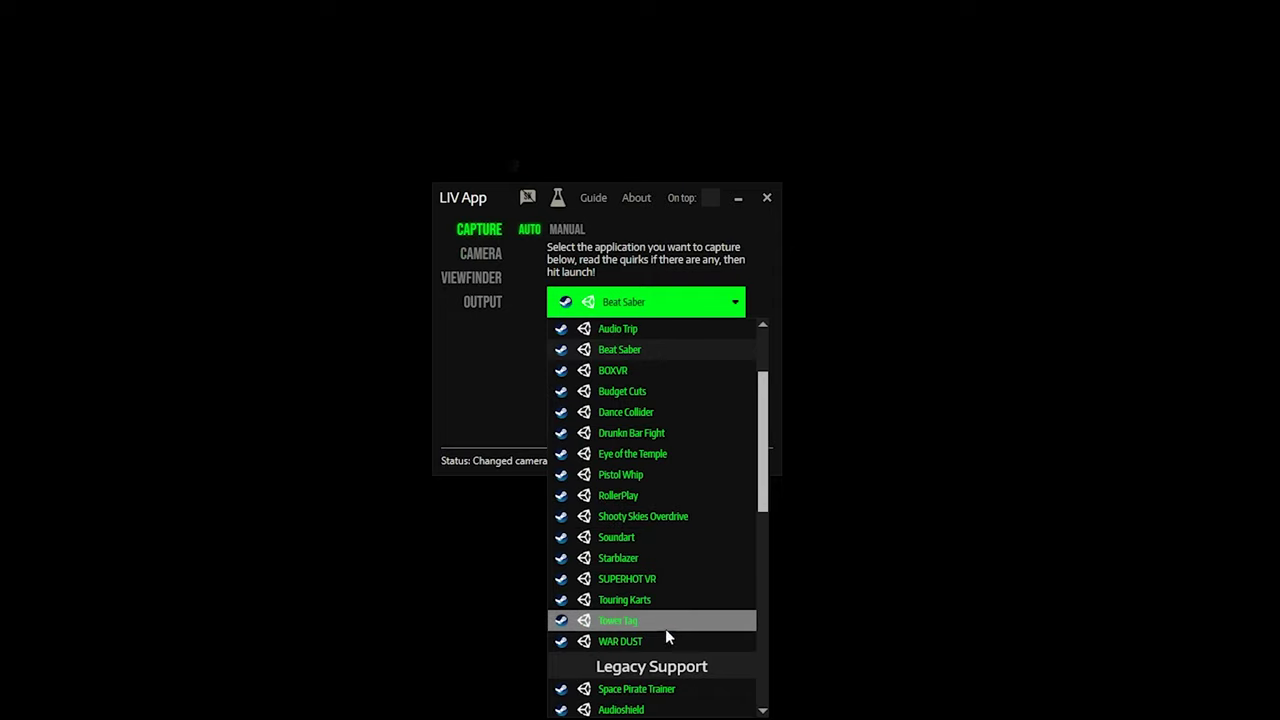
left_click(609, 349)
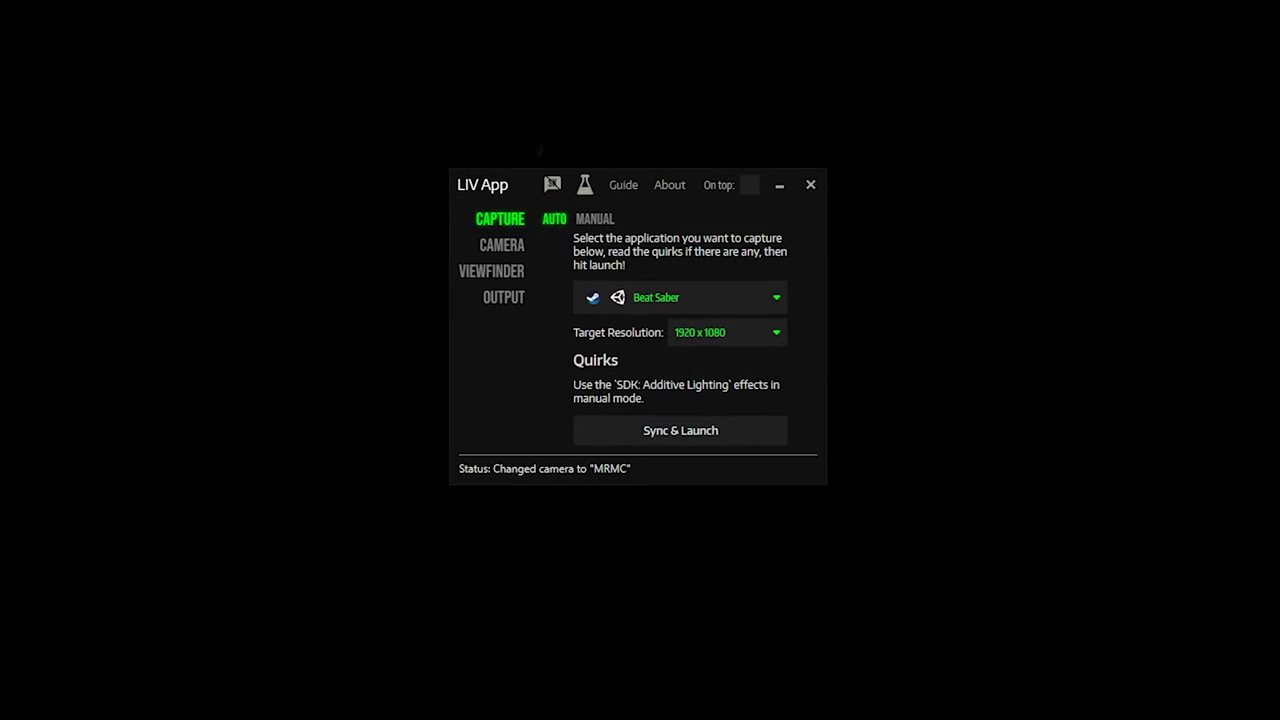
left_click(764, 340)
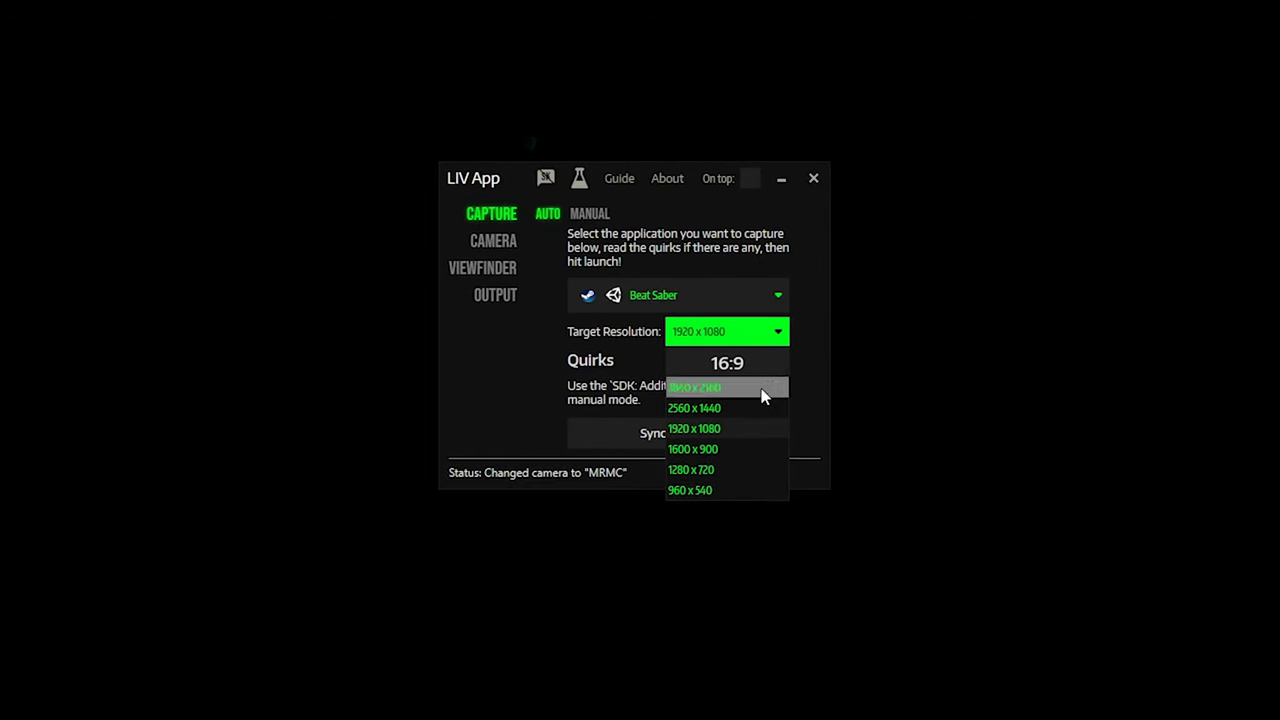
left_click(730, 429)
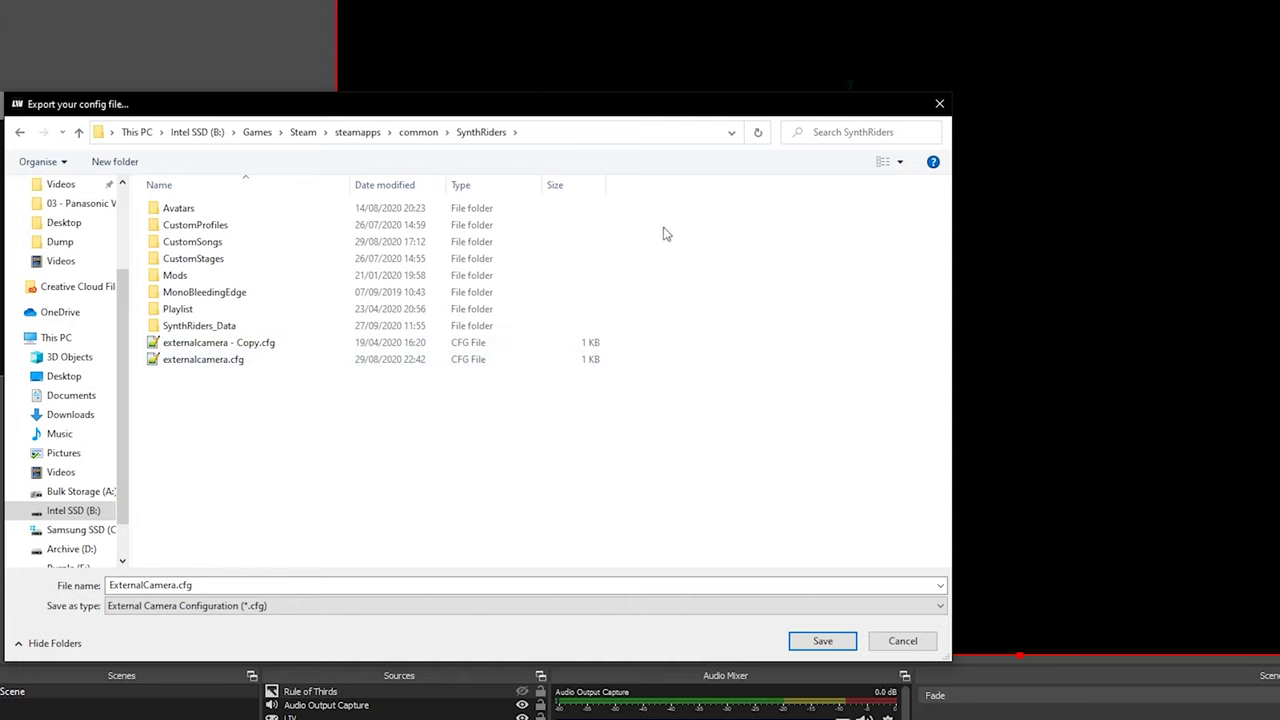
Step: Export the calibration for Unity as ExternalCamera.cfg in the SynthRiders folder and set the manual capture effect to SDK: Normal
left_click(825, 645)
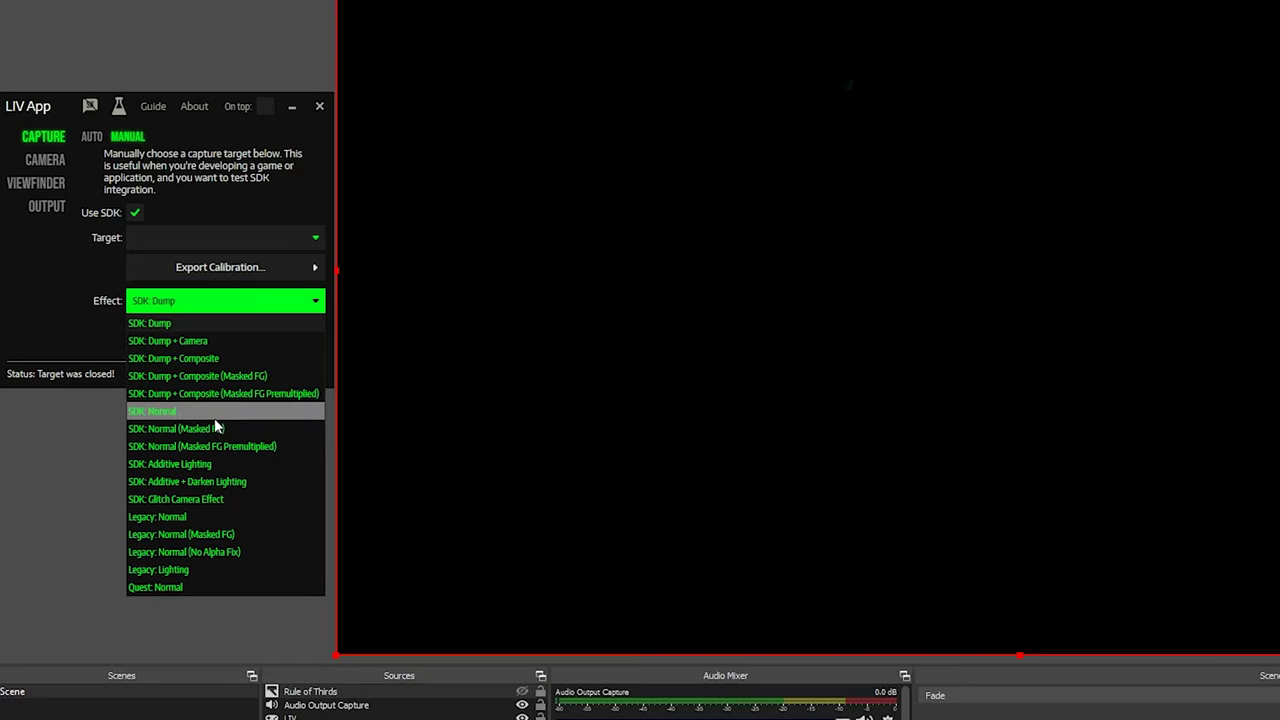
left_click(214, 412)
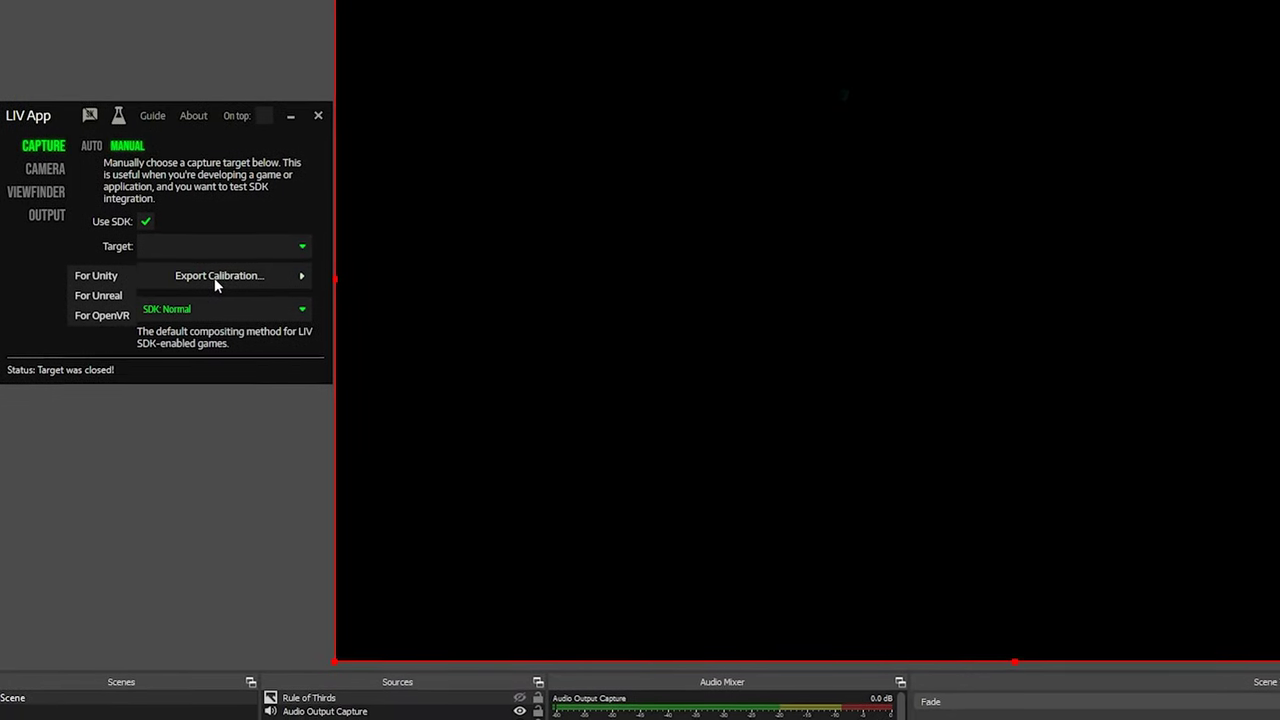
left_click(119, 265)
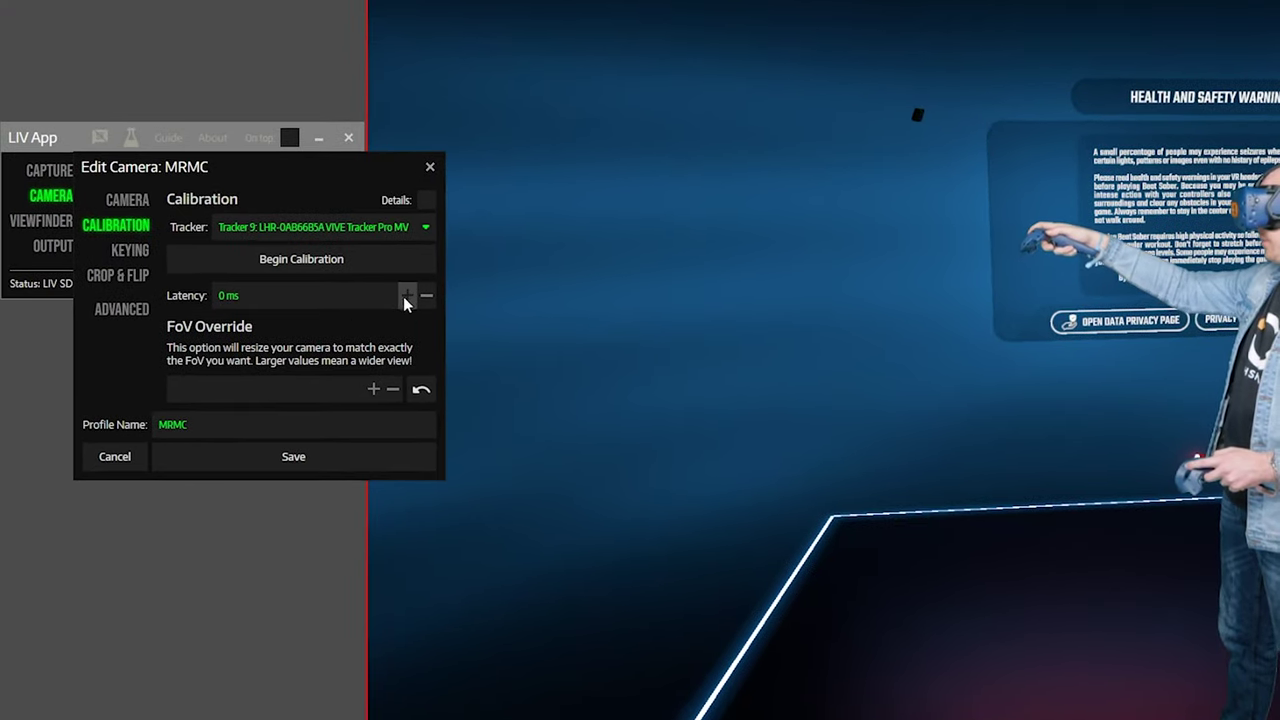
Step: Raise the MRMC camera's latency to 136 ms and set the Audio Output Capture sync offset in OBS to 136 ms
left_click(405, 296)
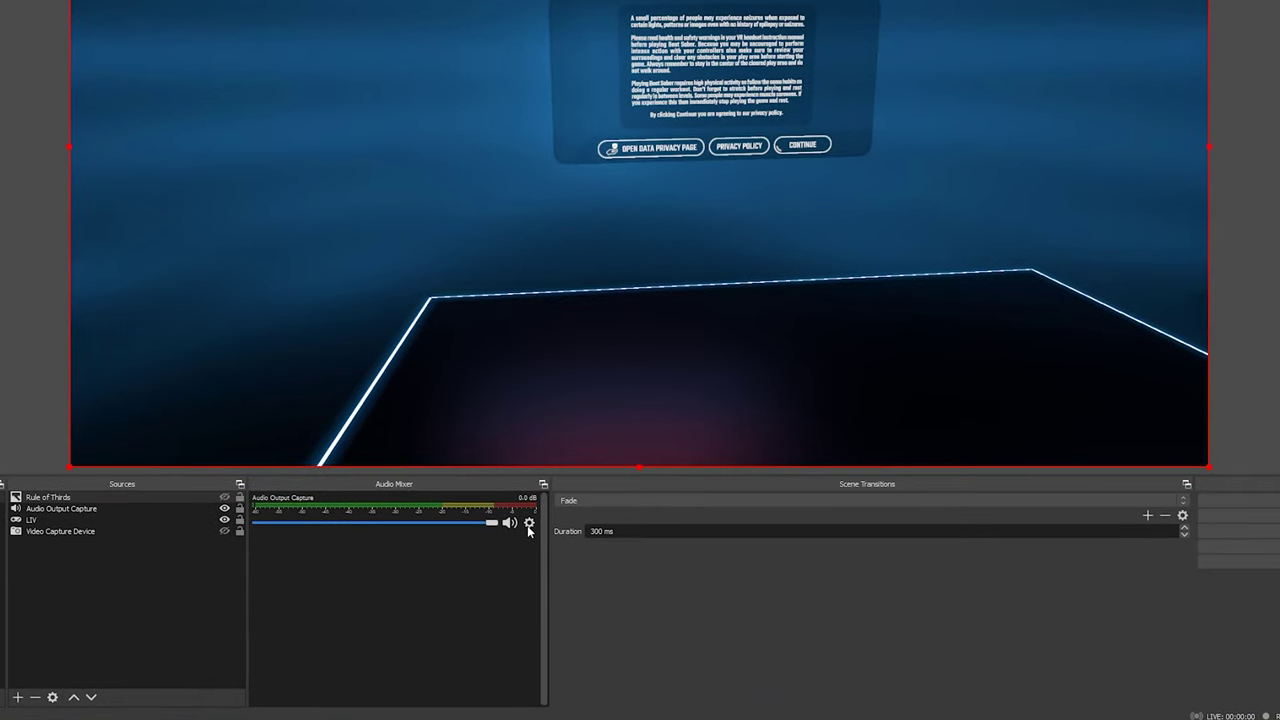
left_click(588, 692)
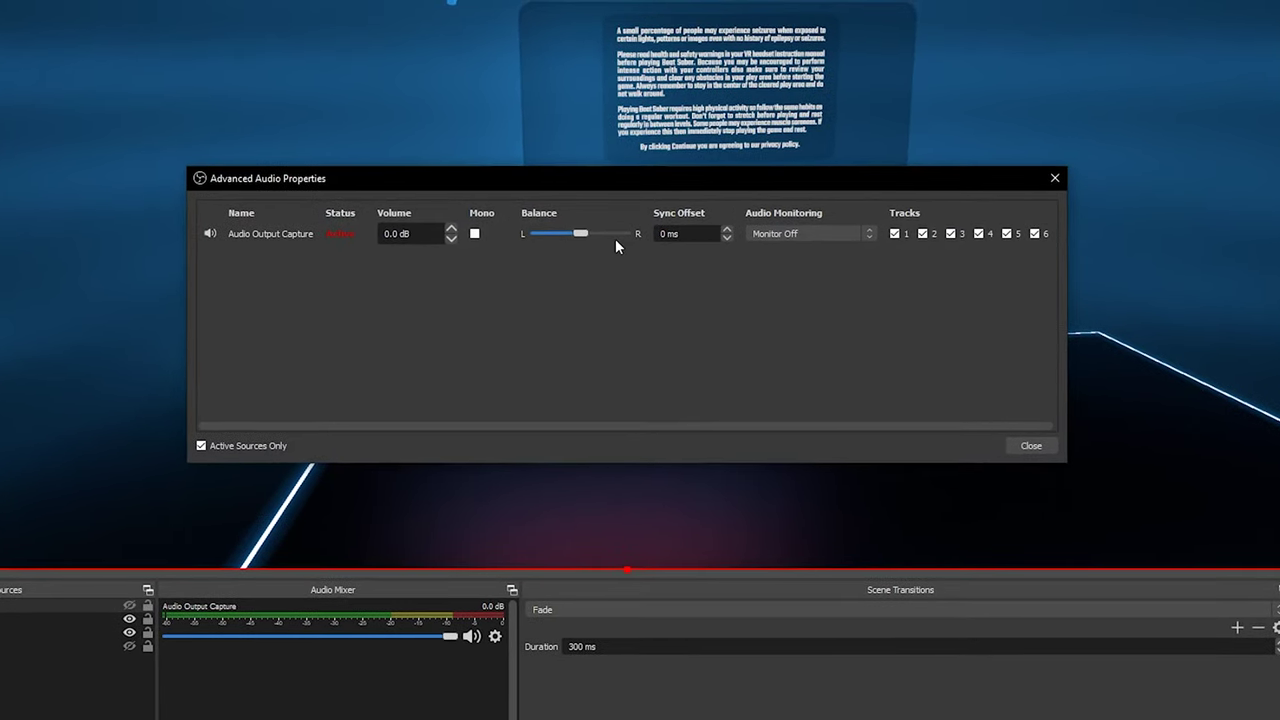
type("136")
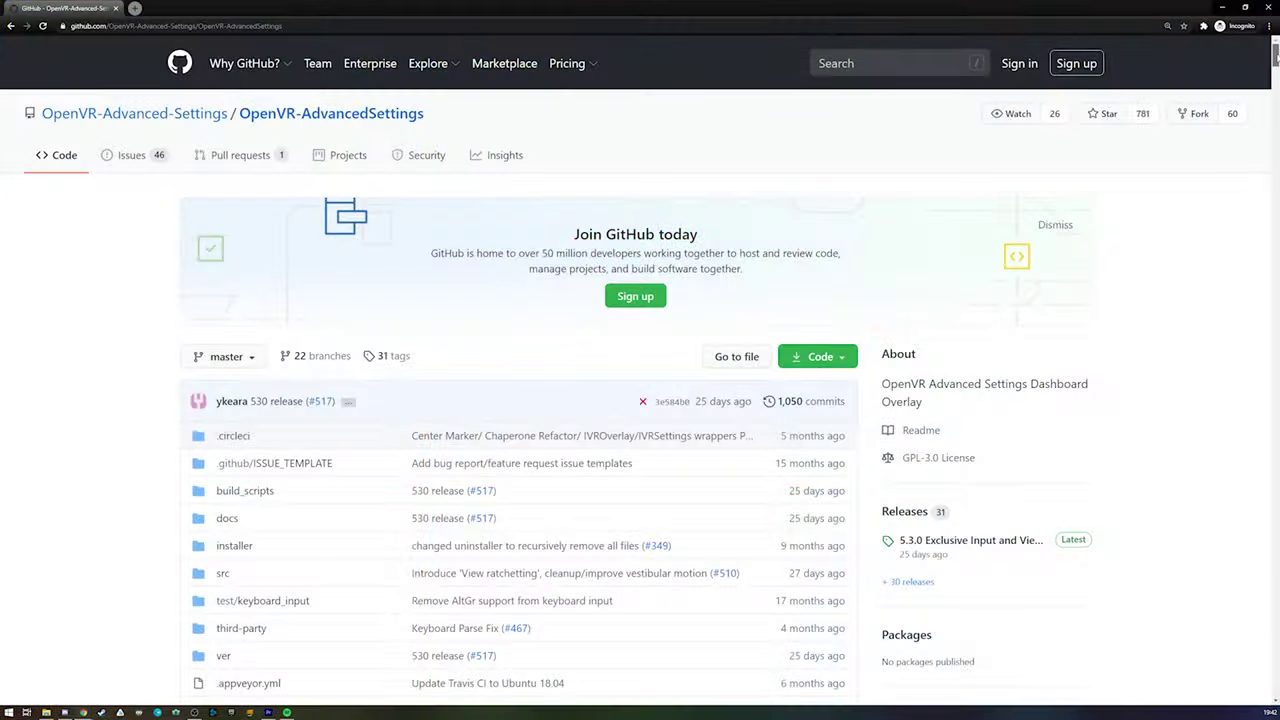
Step: Read through the OpenVR-AdvancedSettings readme on GitHub, including its Space Offset Page section
scroll(640, 400, "down", 10)
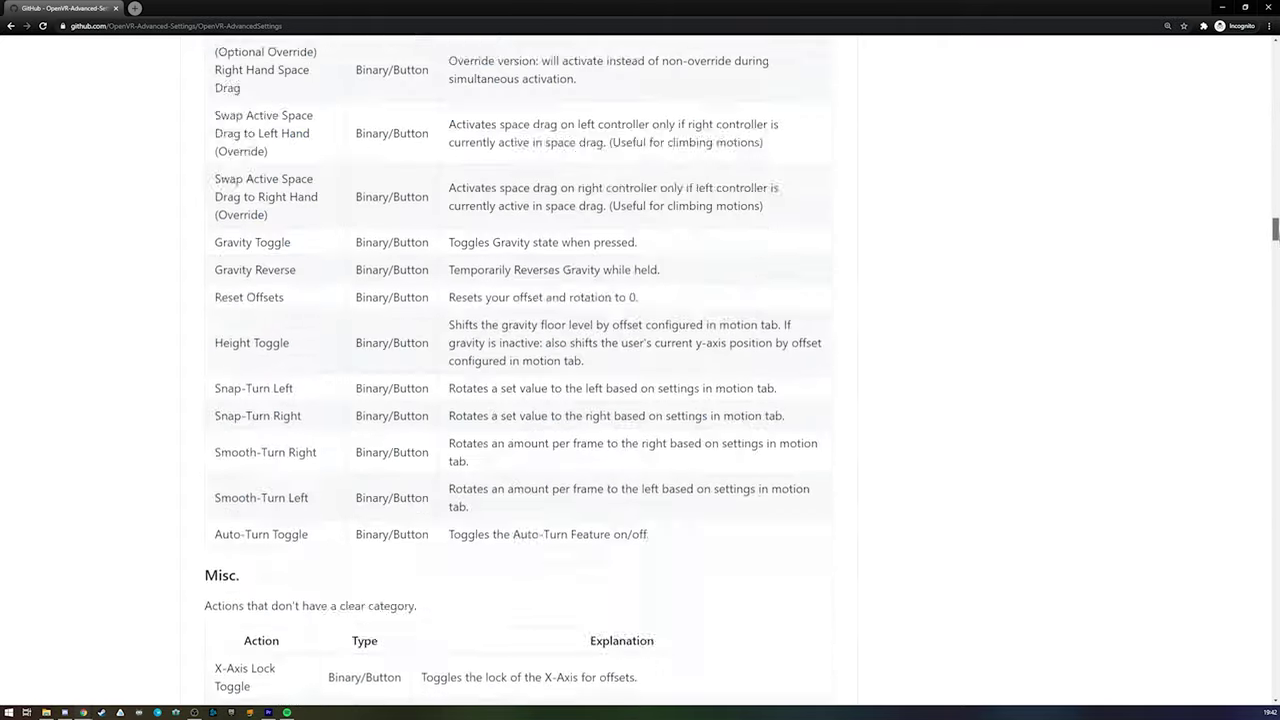
scroll(309, 269, "down", 3)
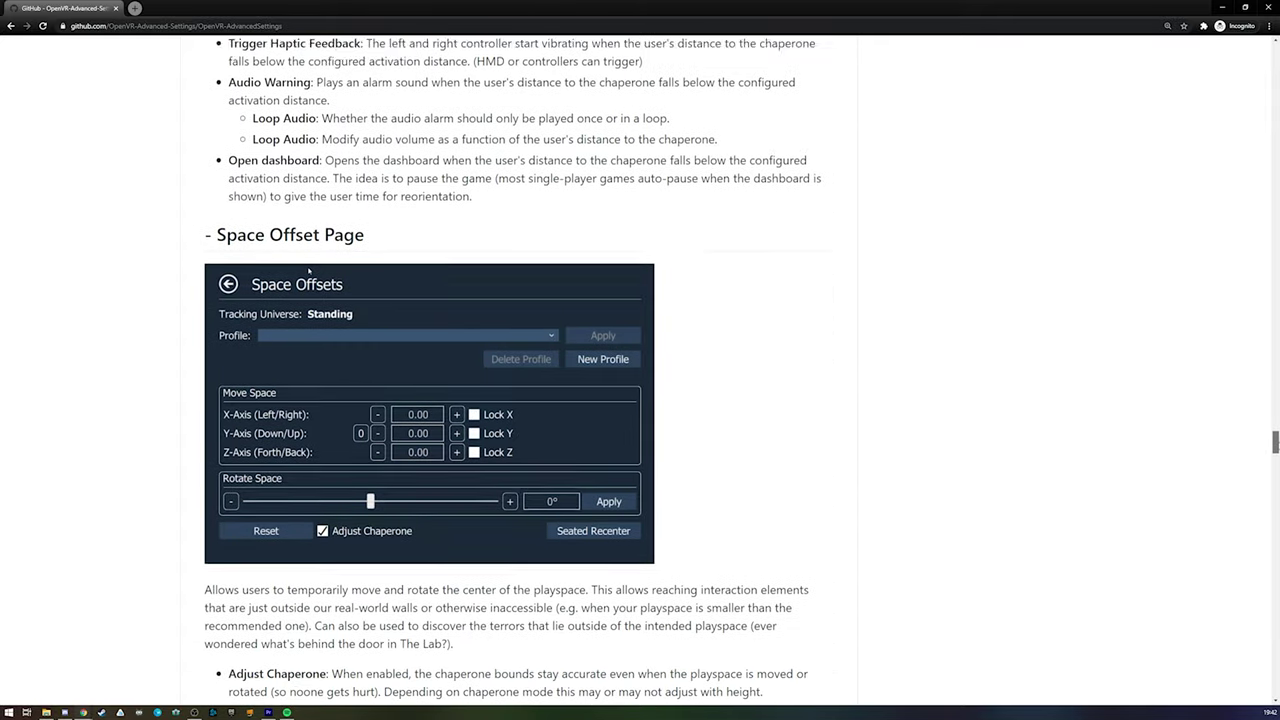
scroll(510, 400, "down", 3)
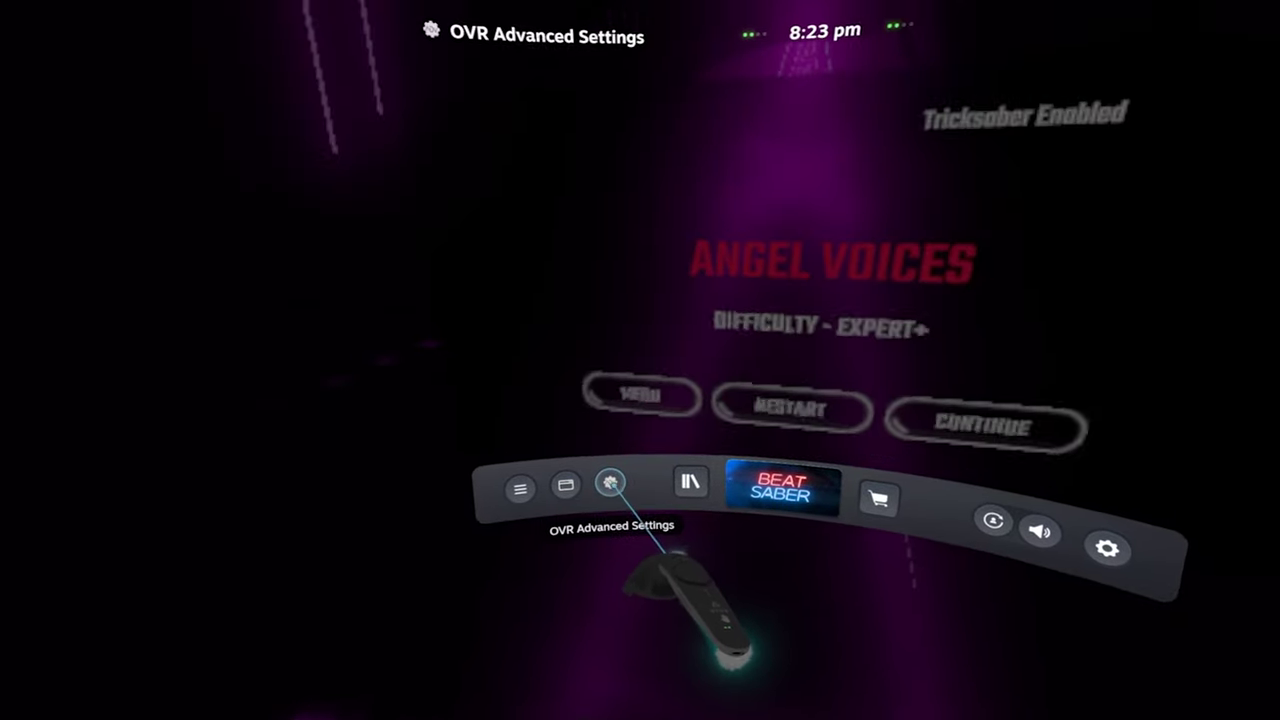
Step: In OVR Advanced Settings' Space Offsets, rotate the play space to 12°
left_click(610, 483)
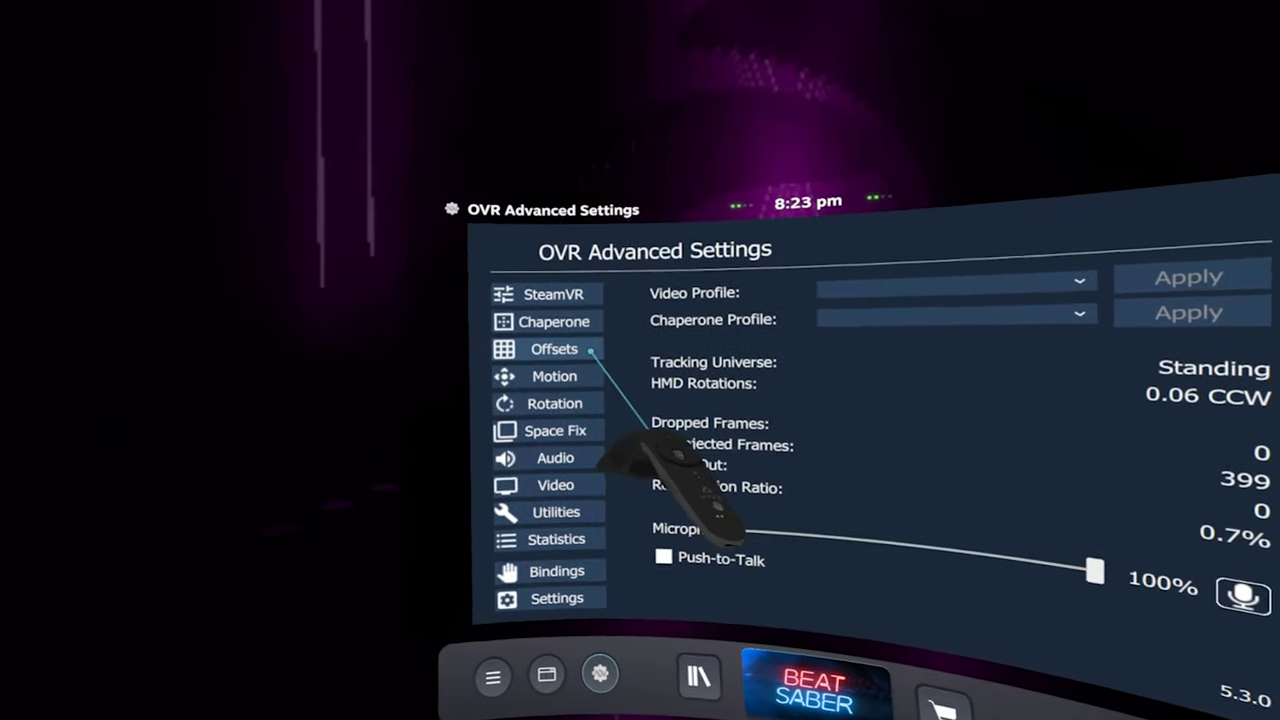
left_click(598, 363)
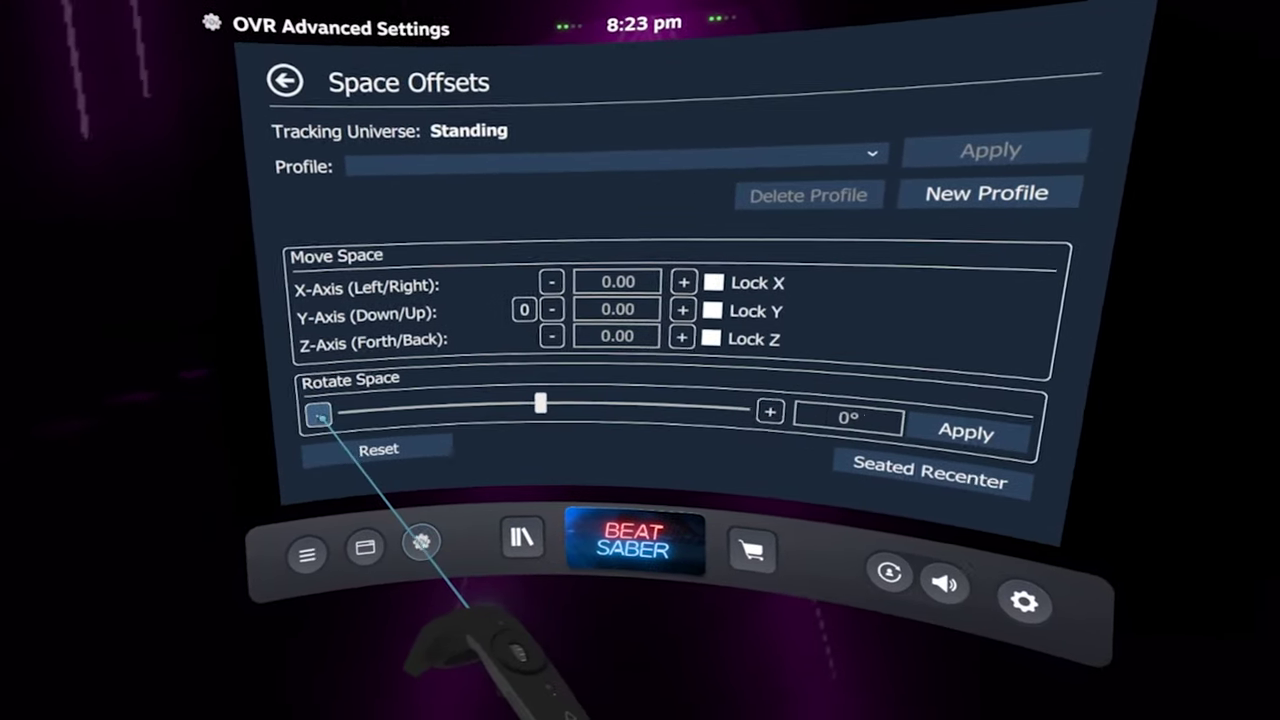
left_click(318, 416)
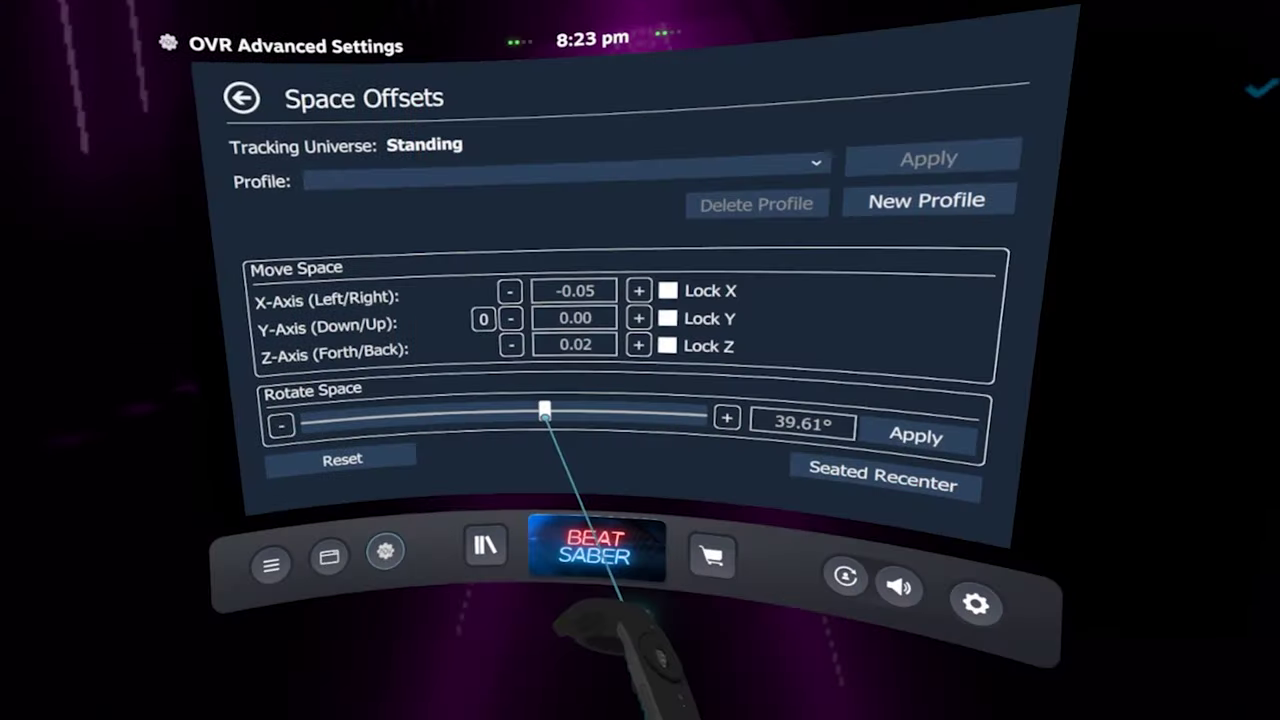
left_click_drag(552, 414, 488, 422)
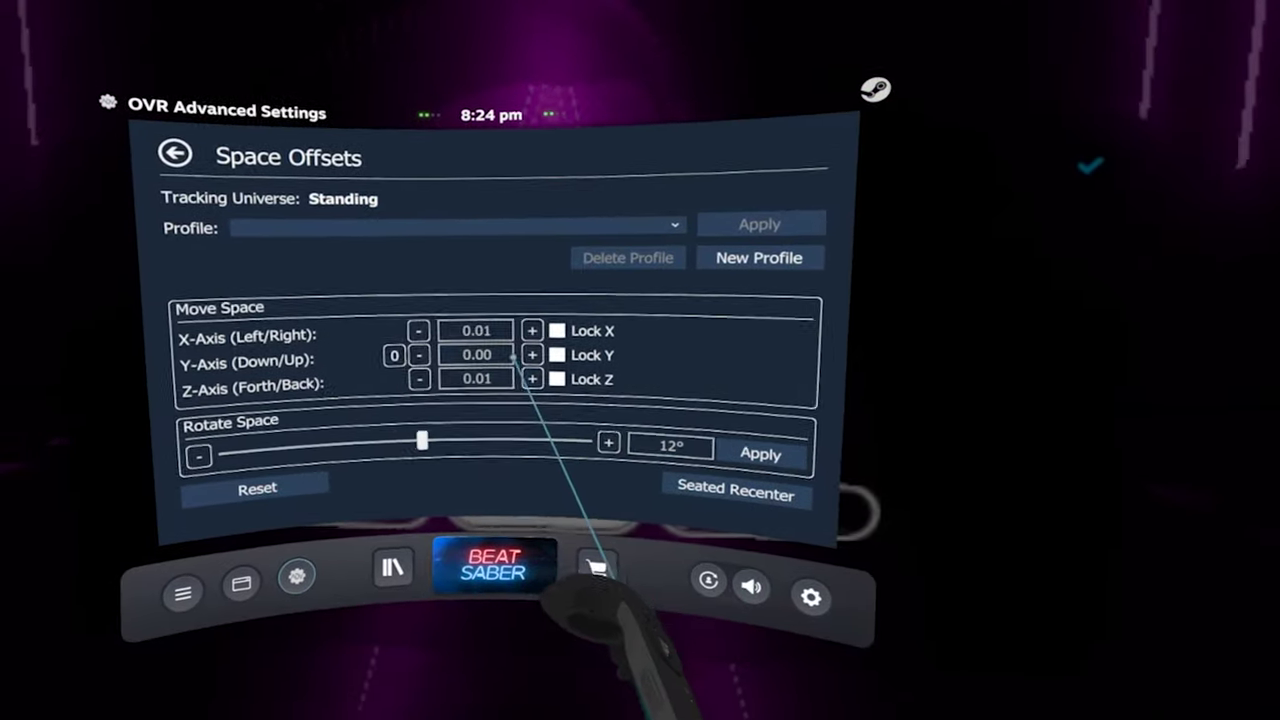
Step: Set the play space's X-axis offset to 0.00 and remove the last digit of its Z-axis offset
left_click(471, 329)
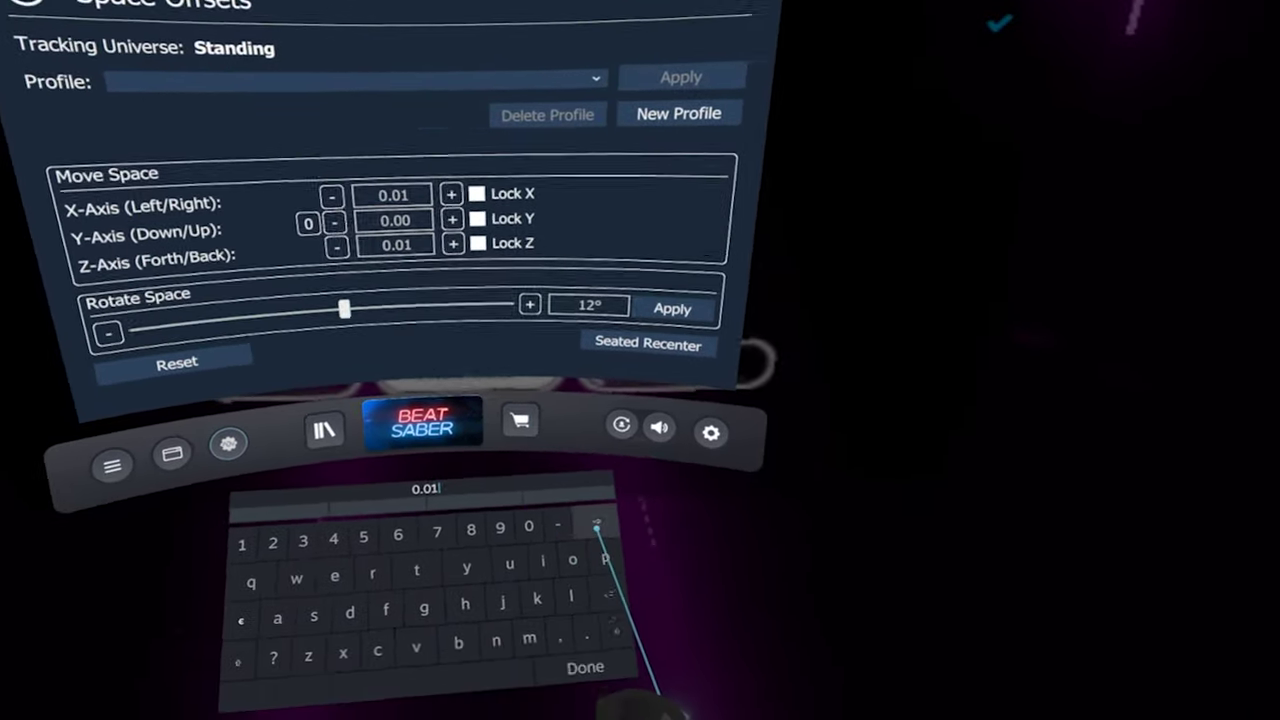
left_click(596, 527)
left_click(585, 667)
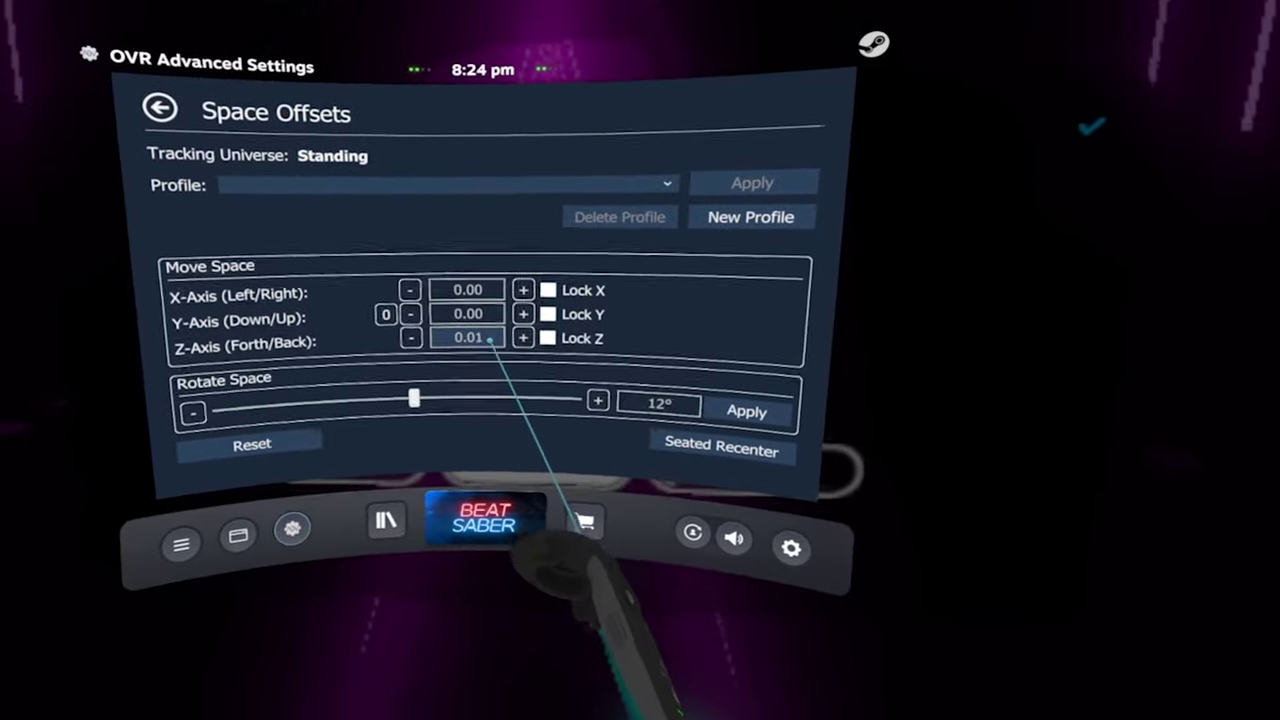
left_click(490, 340)
key("BackSpace")
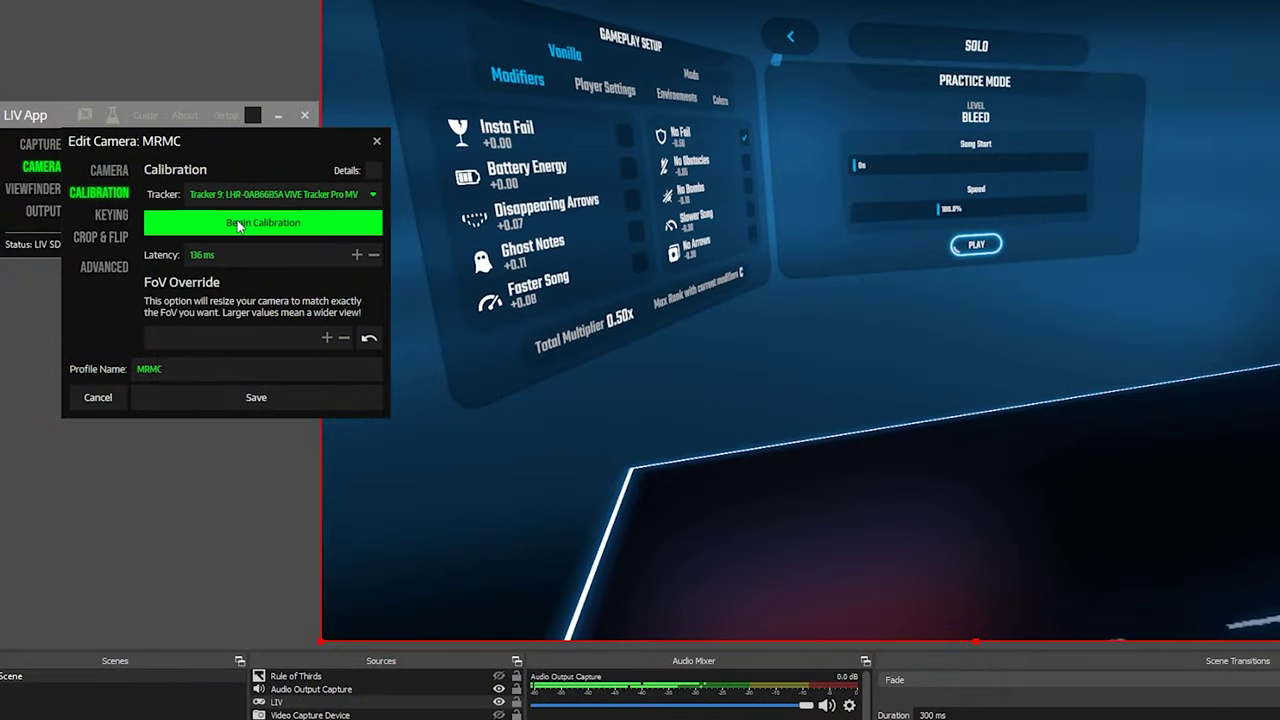
Step: Reopen the MRMC camera's calibration in LIV and bring up its Field of View fine-tuning
left_click(239, 224)
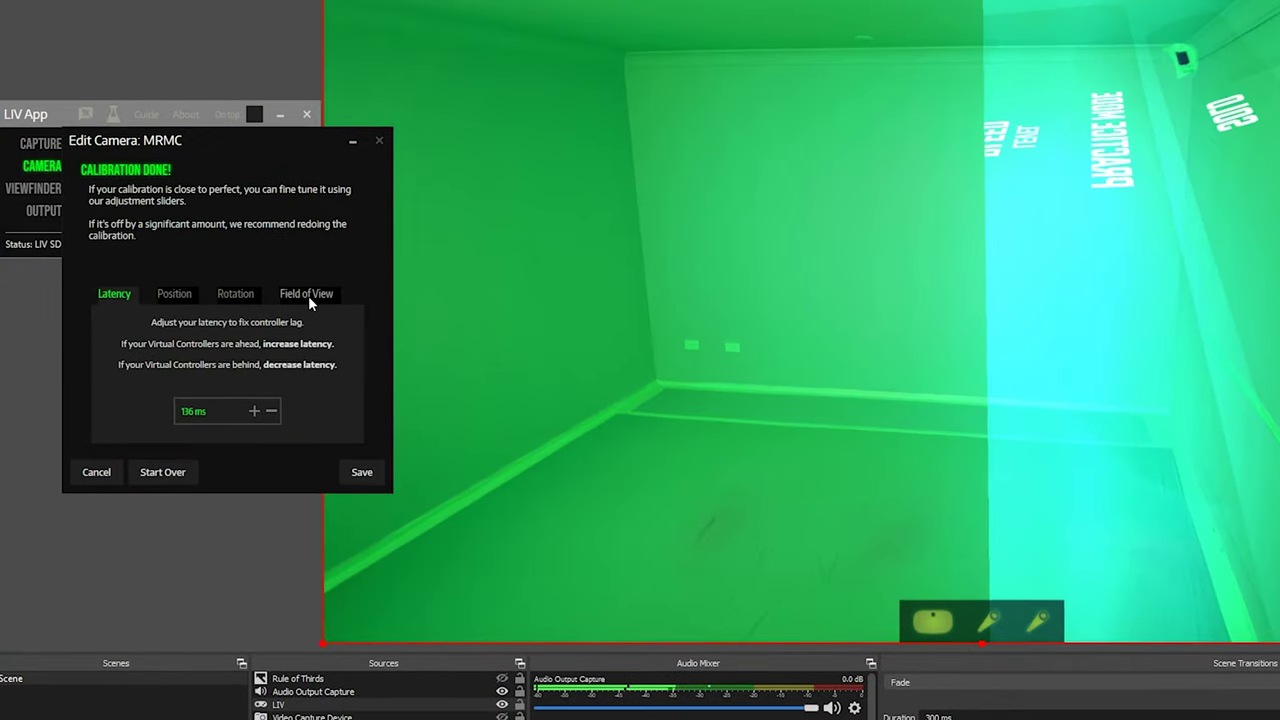
left_click(306, 294)
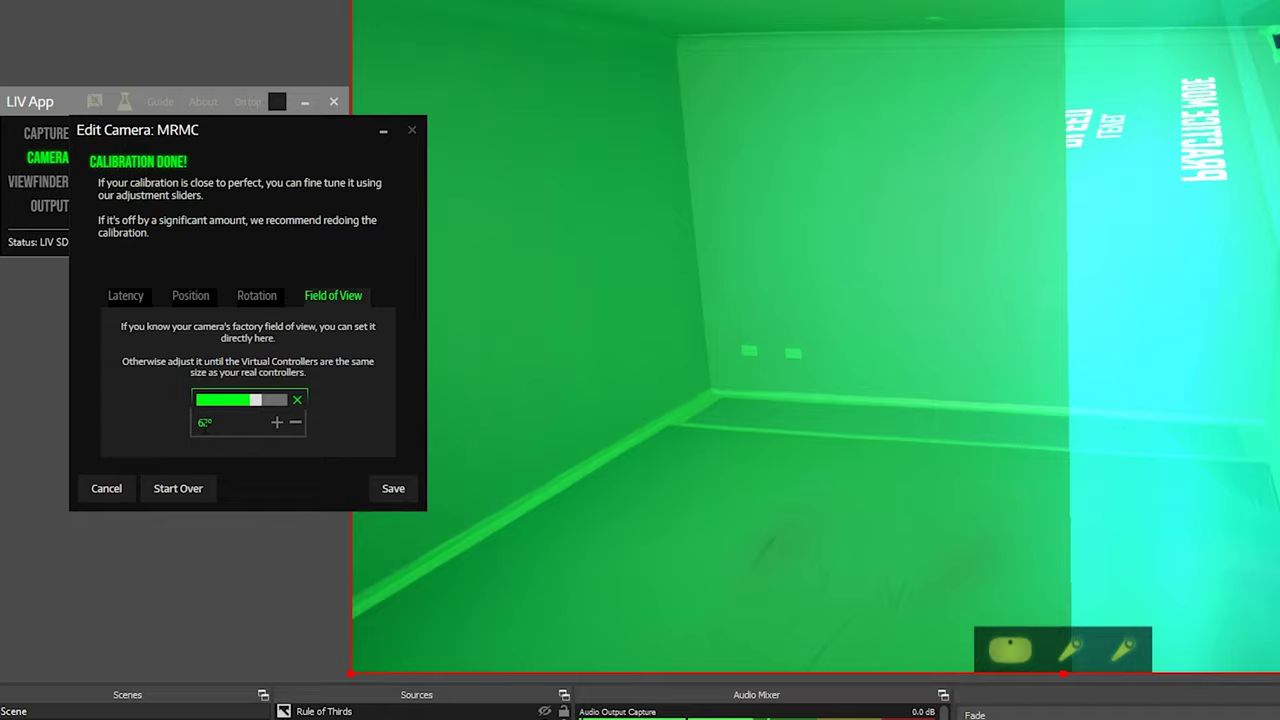